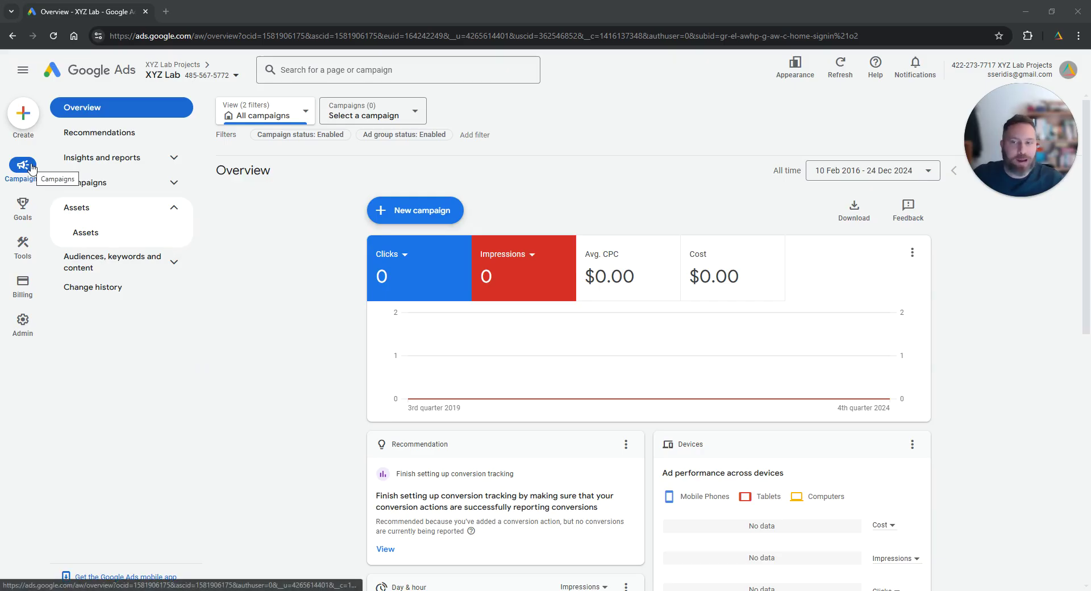
Step: Open the account's assets, show only promotion assets, and start adding a new promotion
click(116, 232)
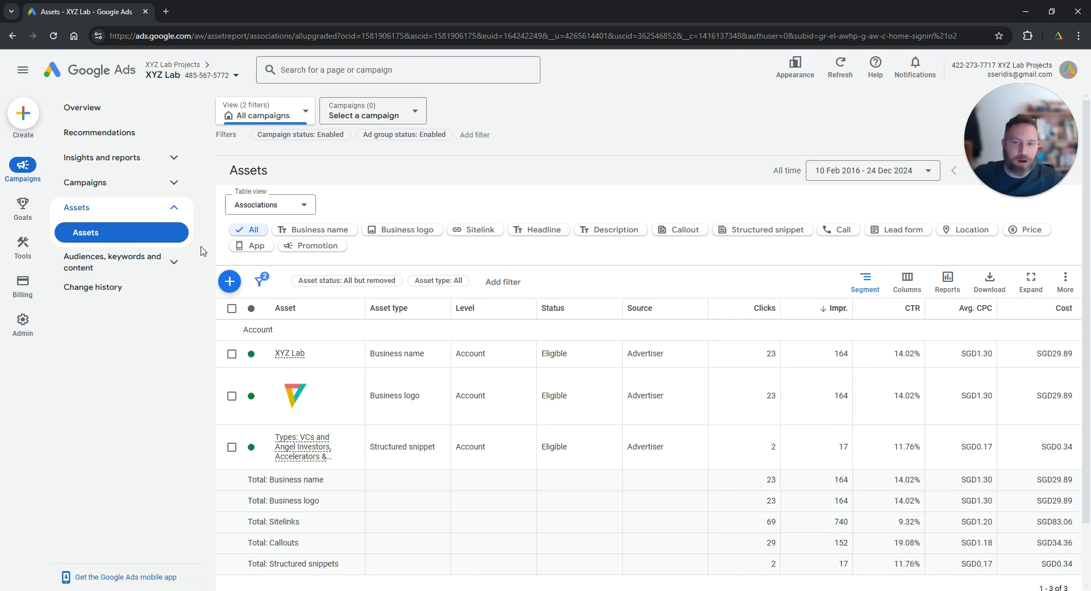
click(332, 252)
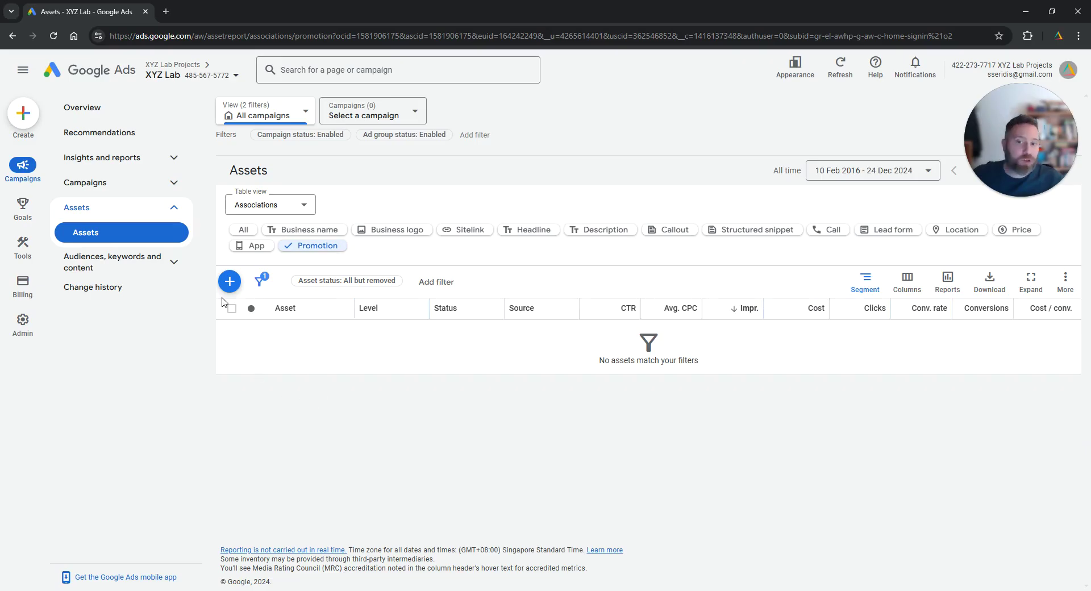
click(229, 282)
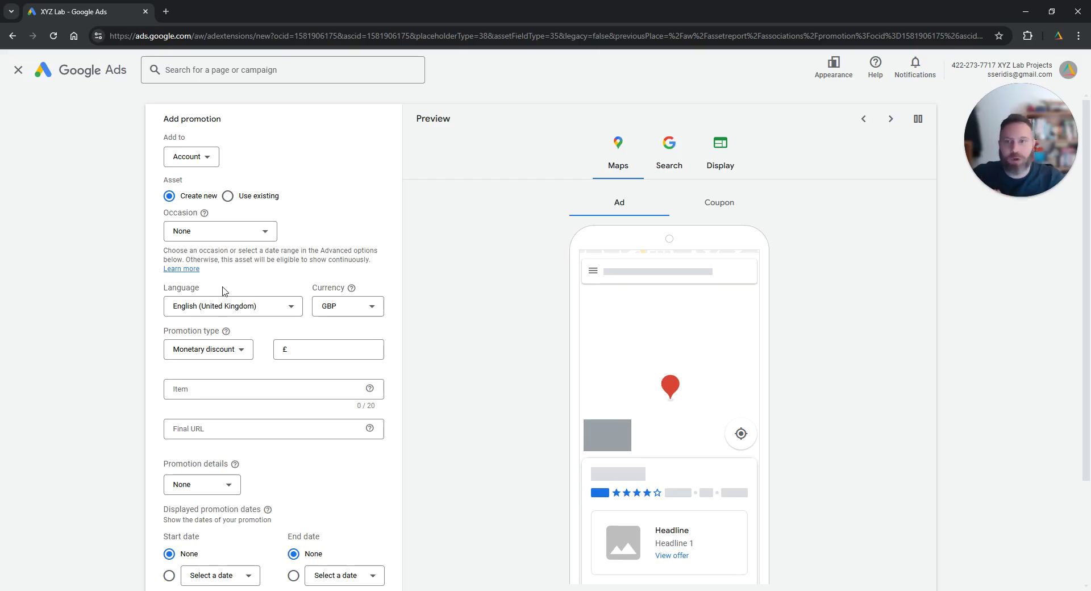
Step: Review the levels the promotion can be added to and the list of available occasions
click(212, 160)
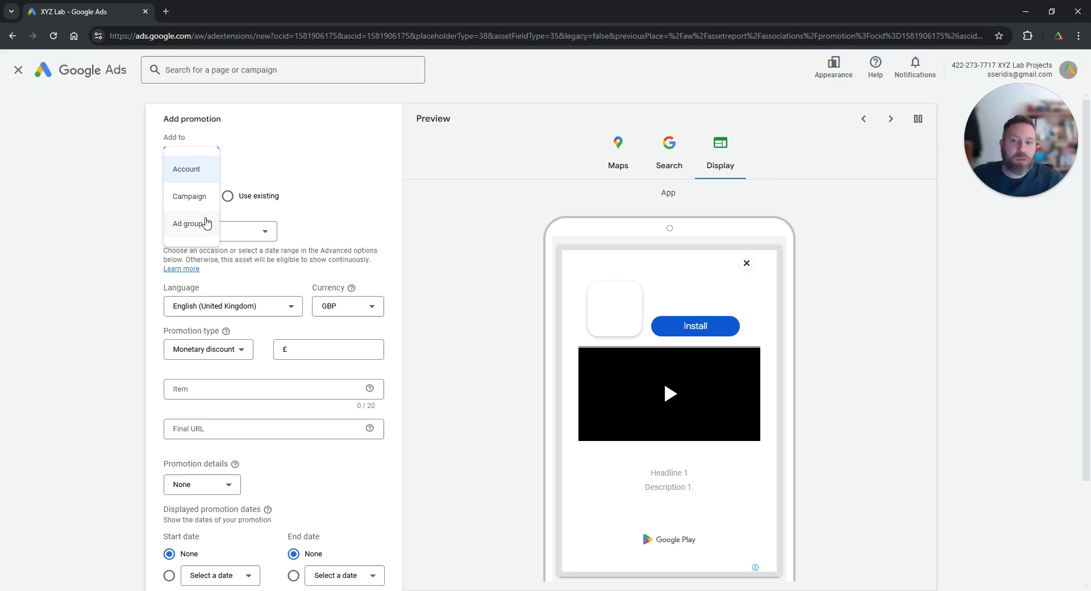
click(142, 219)
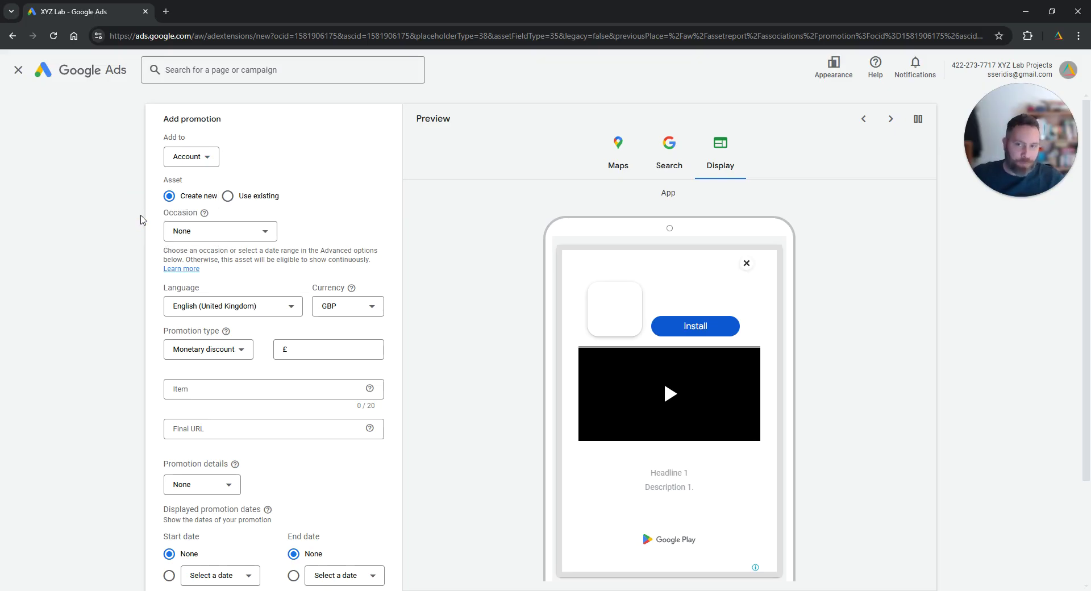
click(267, 234)
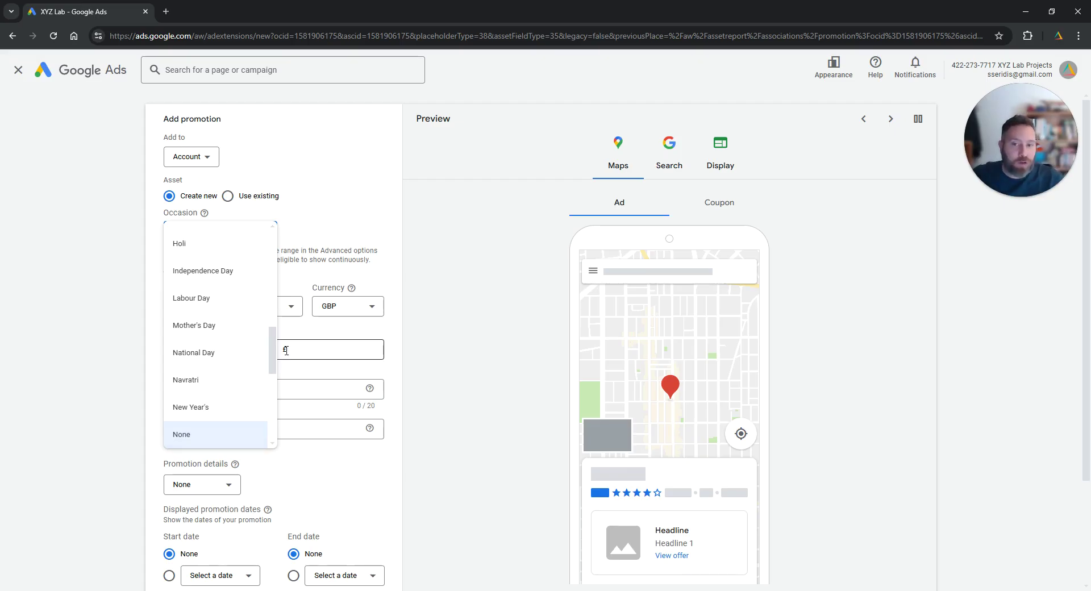
click(339, 213)
click(198, 241)
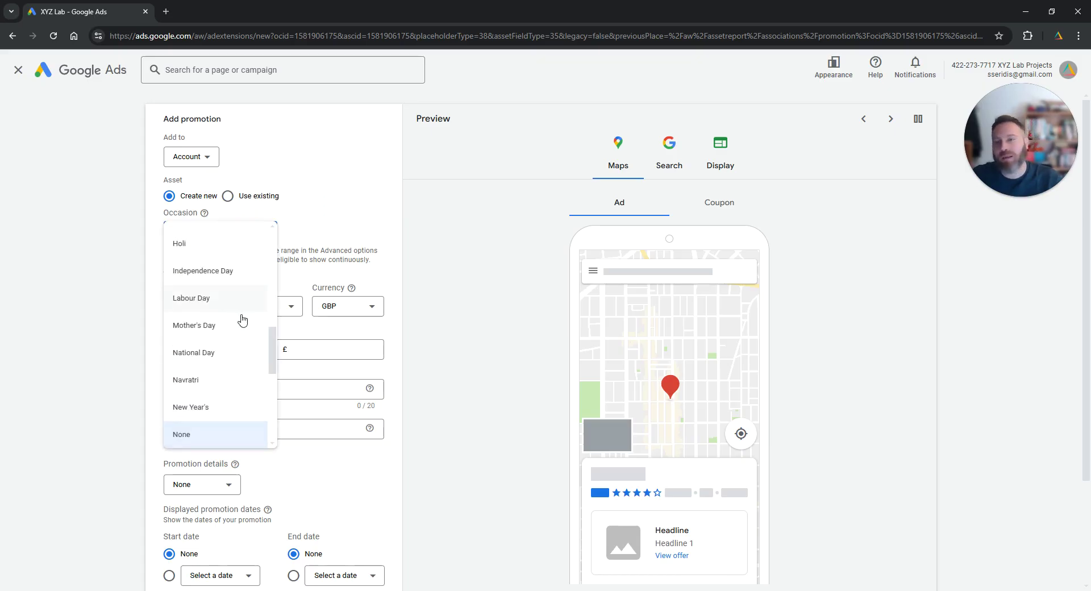
scroll(227, 339, up, 10)
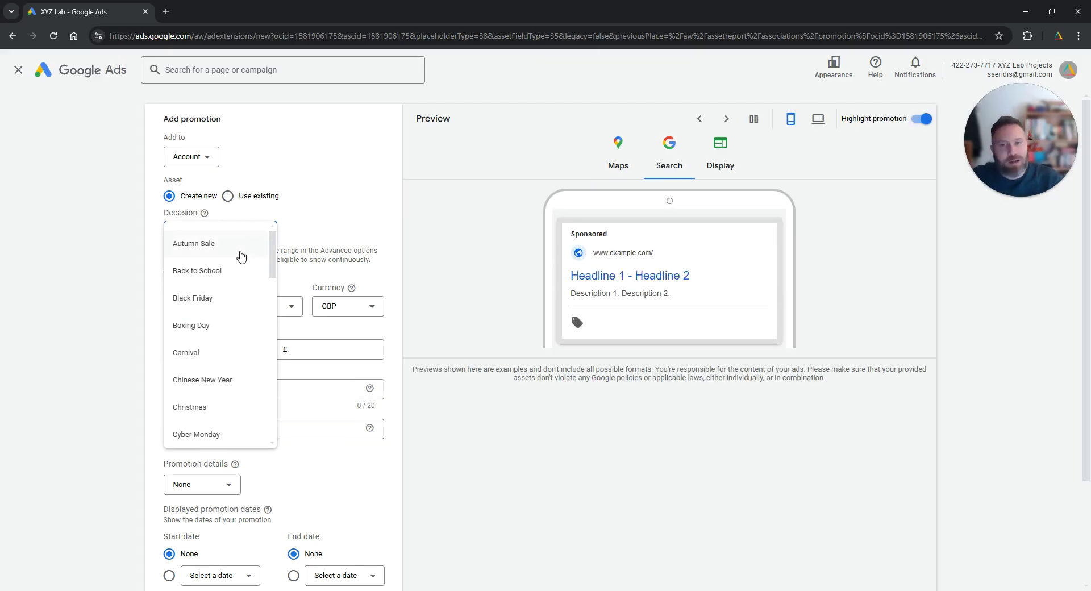
scroll(243, 380, down, 3)
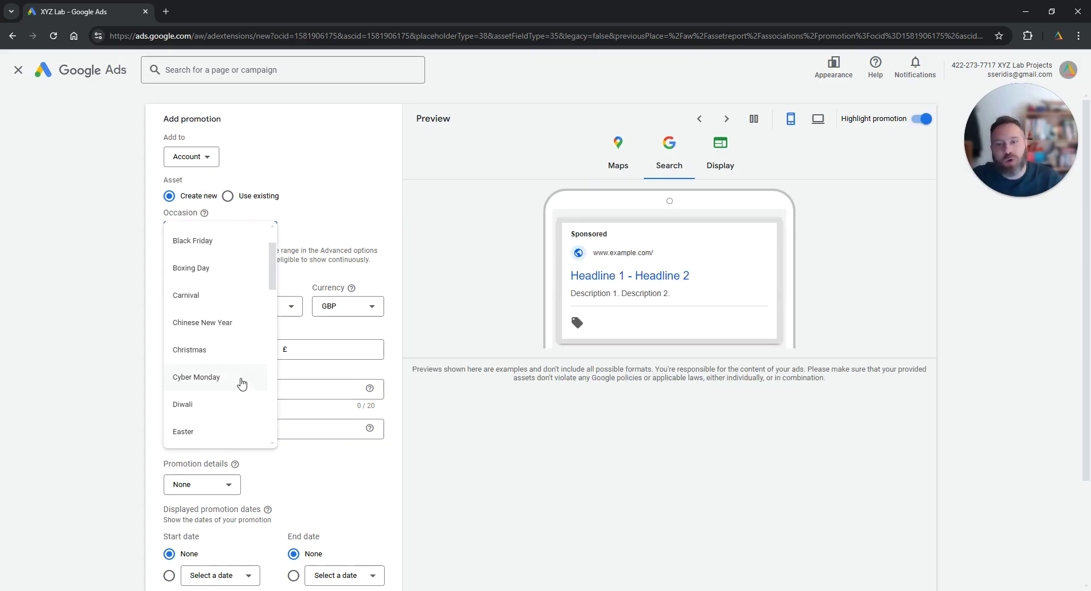
scroll(243, 380, down, 5)
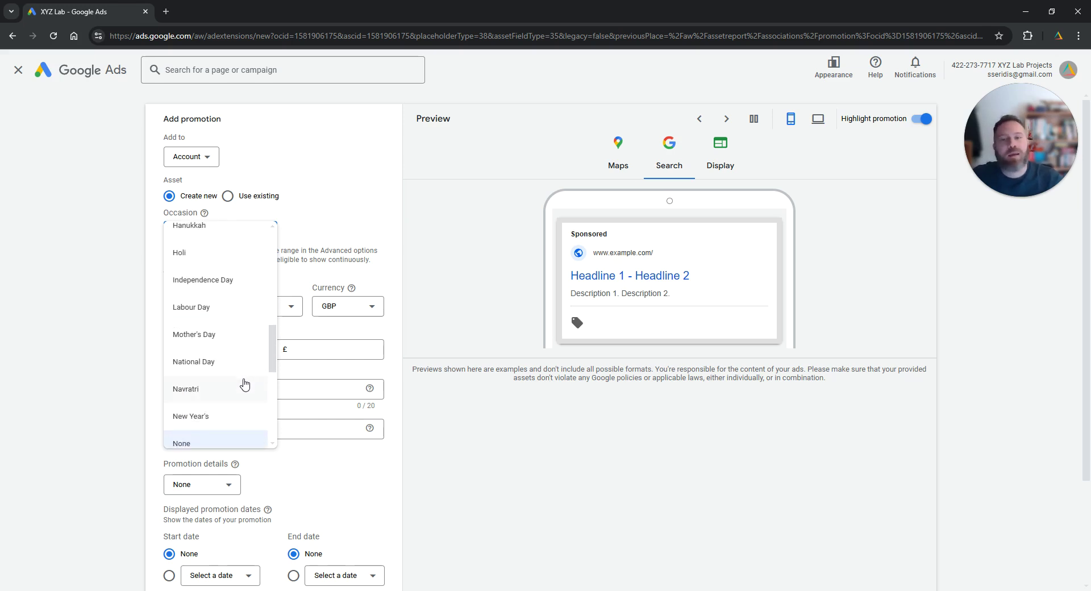
scroll(244, 385, down, 3)
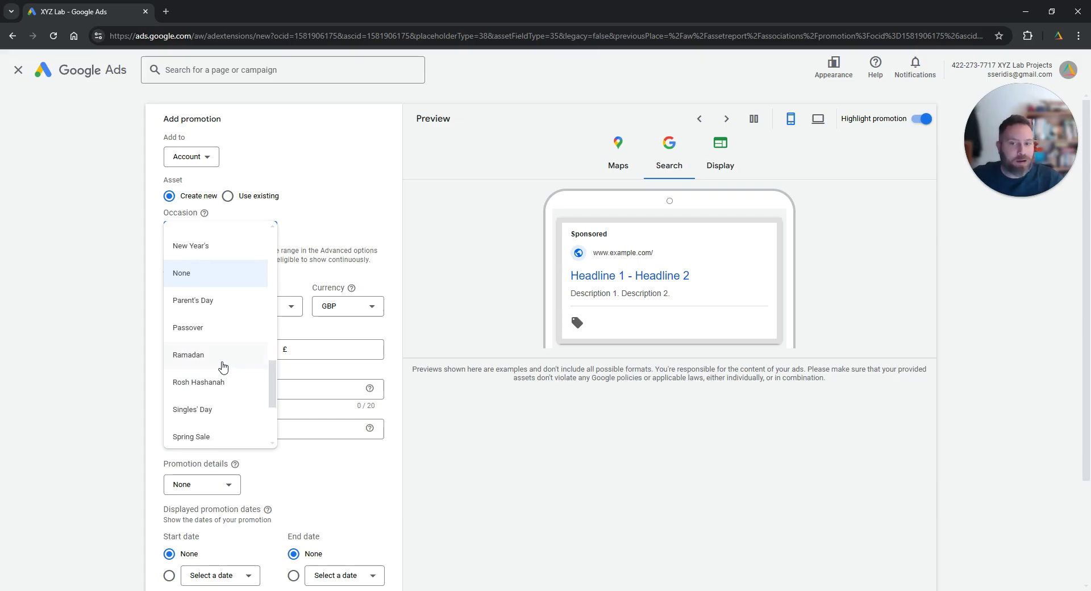
scroll(221, 378, down, 2)
scroll(221, 378, down, 1)
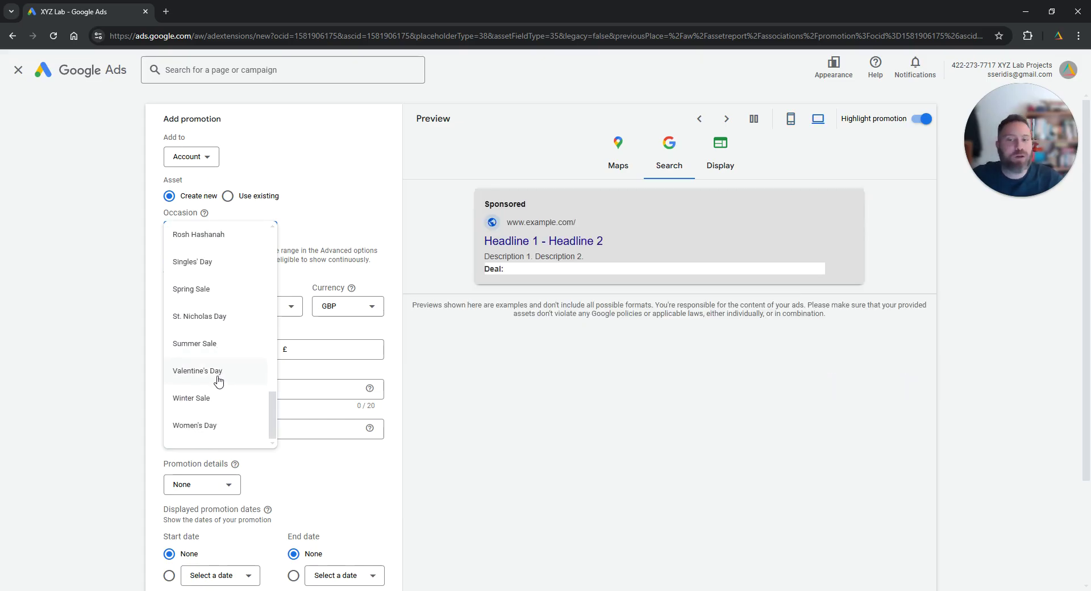
click(129, 337)
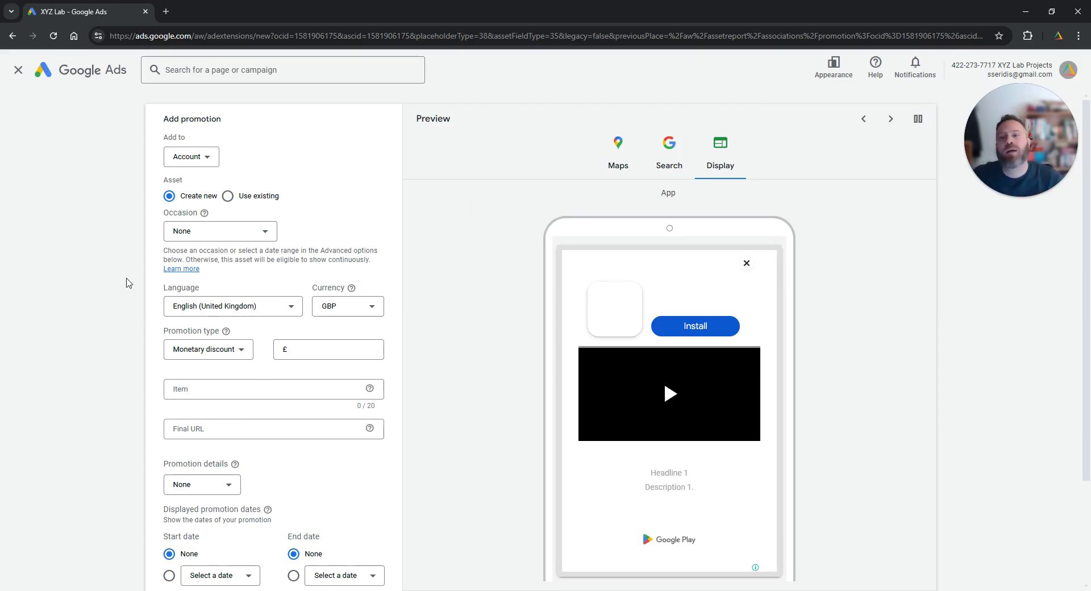
Step: Review the language and currency options offered for the promotion
scroll(148, 321, down, 1)
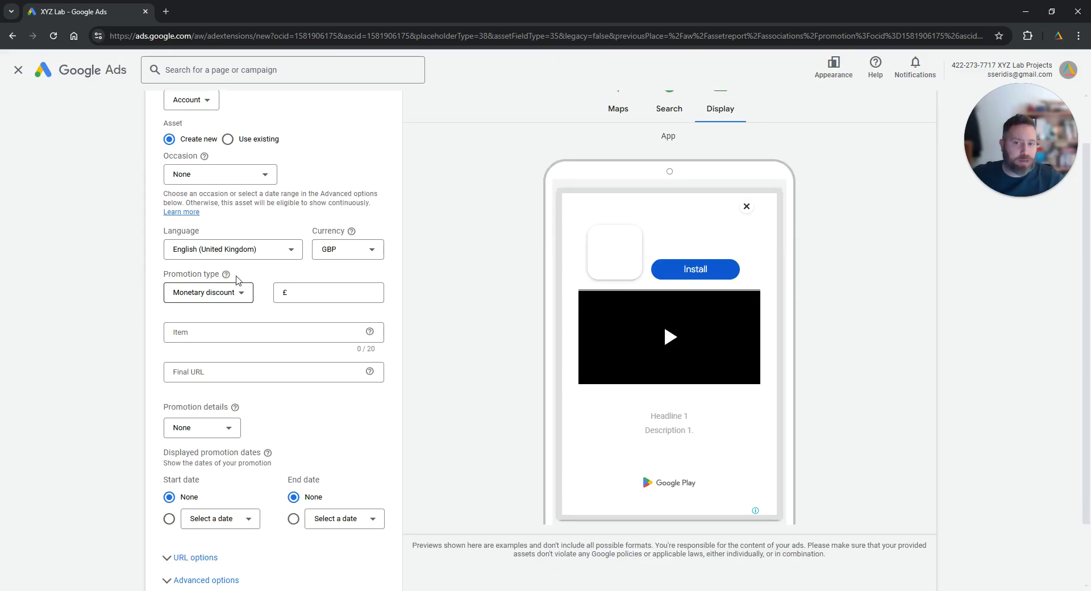
click(258, 250)
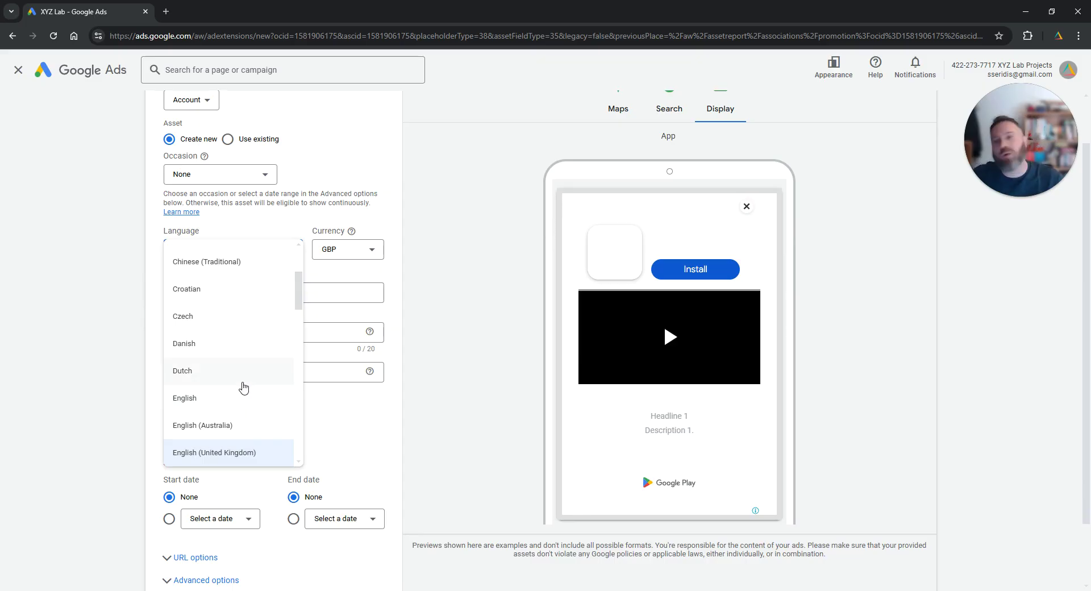
click(357, 251)
scroll(358, 344, down, 10)
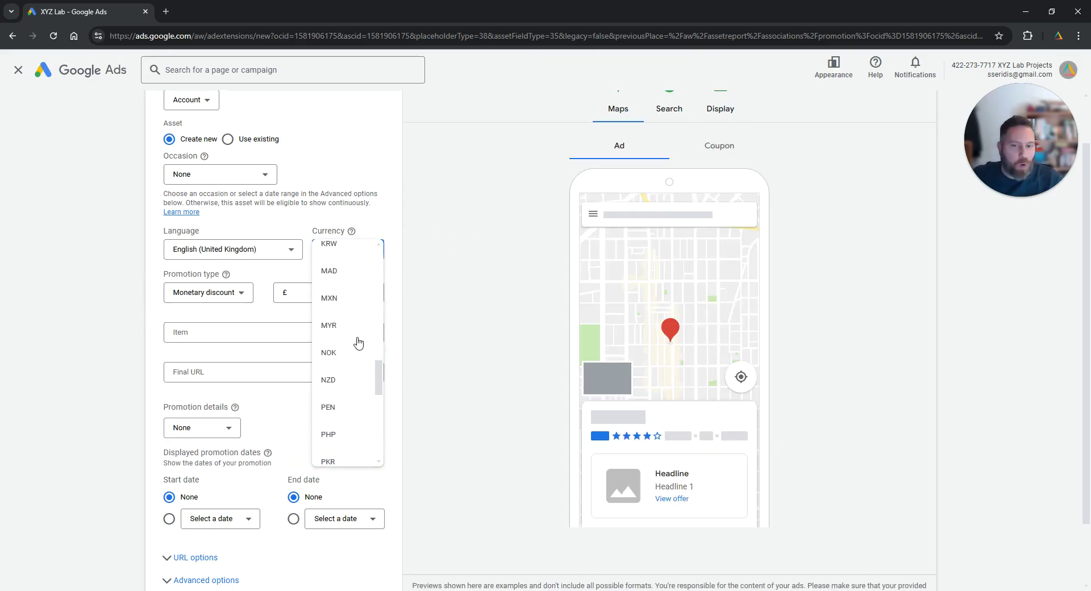
scroll(358, 345, down, 2)
scroll(358, 352, up, 8)
scroll(359, 357, up, 5)
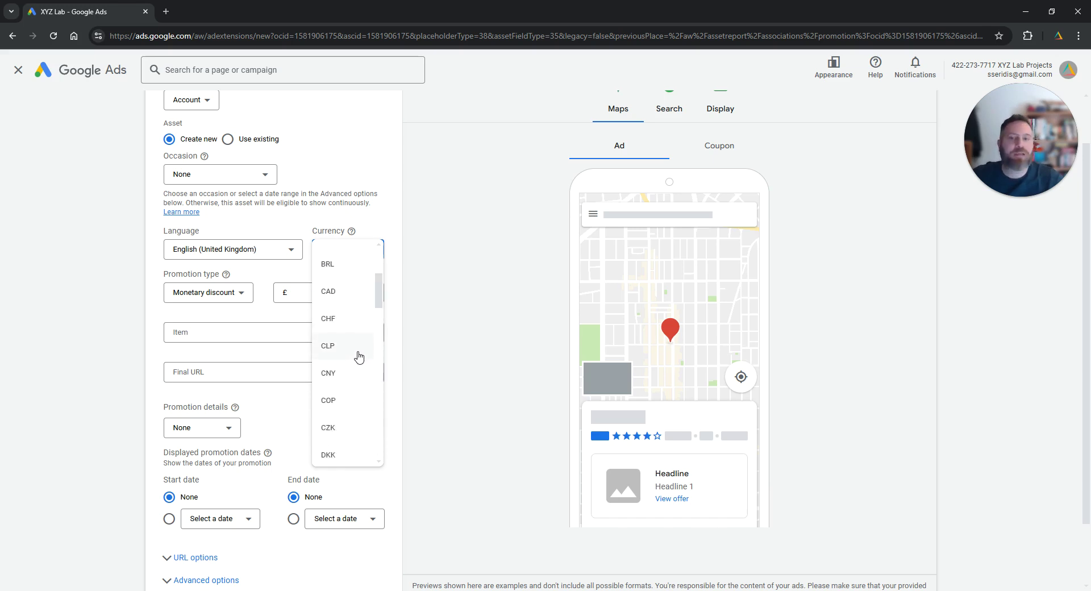
click(446, 252)
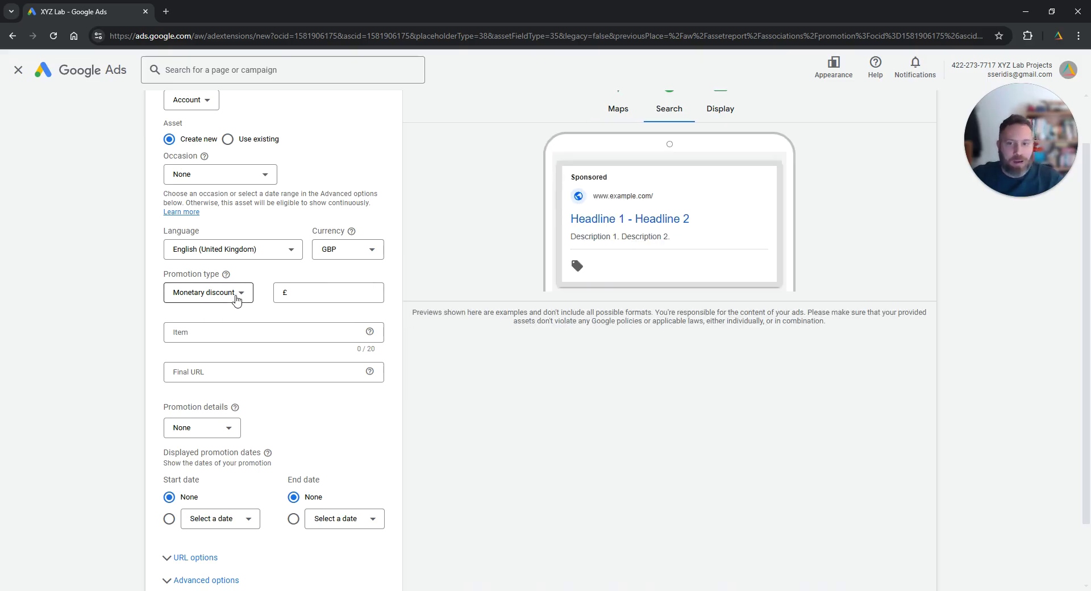
Step: Enter a £40 monetary discount and switch the promotion type to Up to monetary discount
click(236, 300)
click(323, 295)
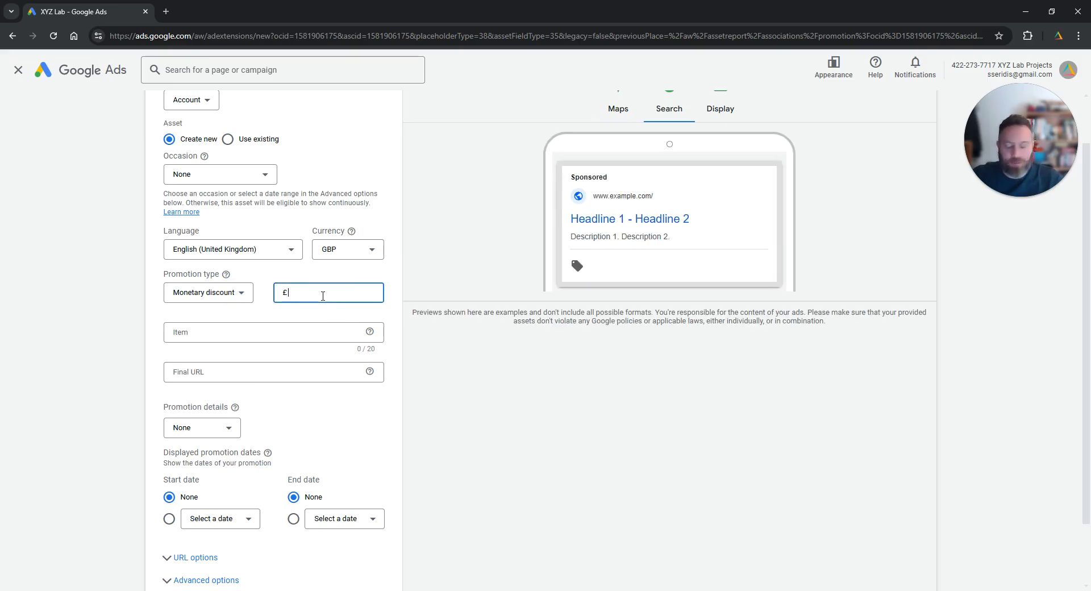
text(40)
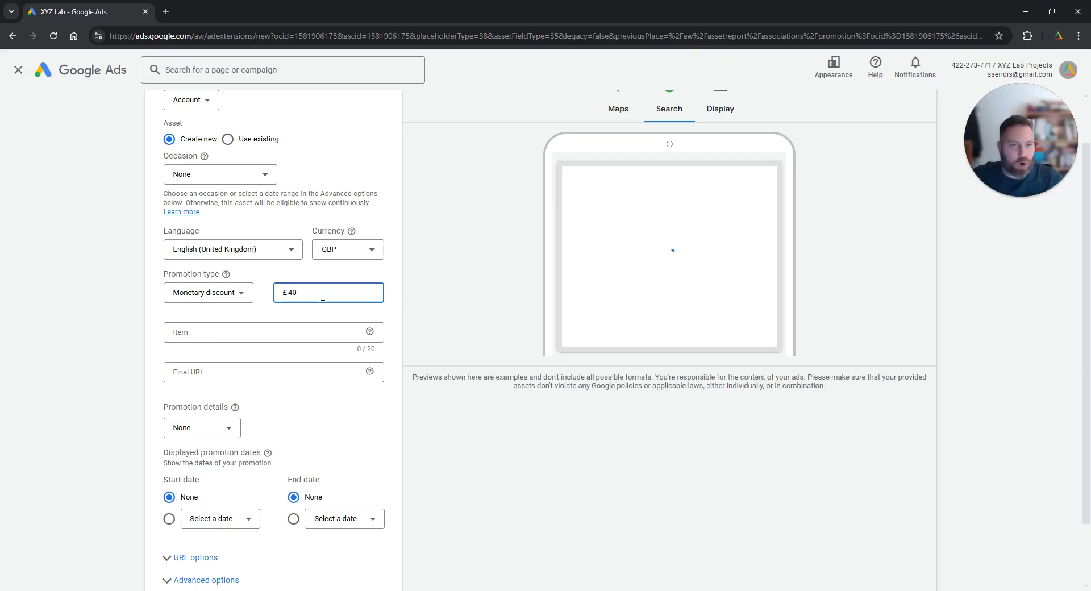
click(218, 299)
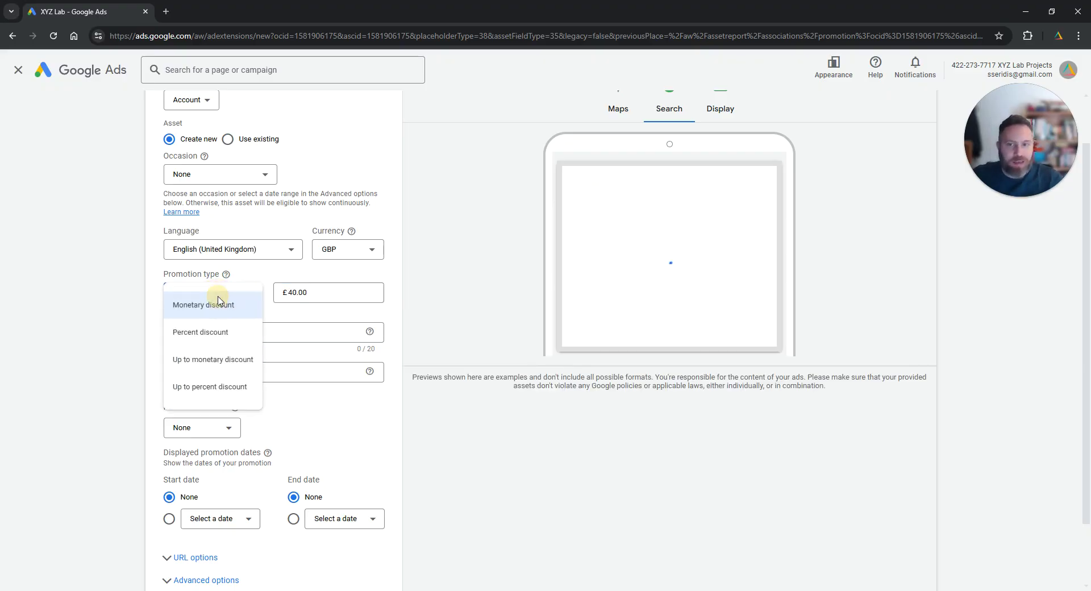
click(240, 364)
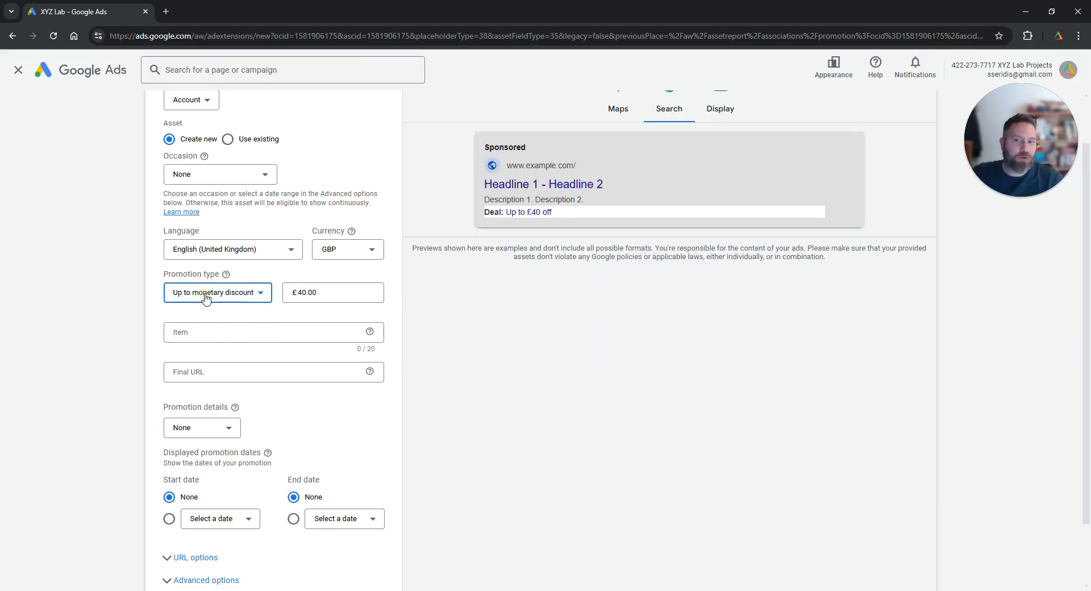
Step: Set a percent discount of 20% and switch the promotion type to Up to percent discount
click(207, 293)
click(235, 335)
click(305, 291)
text(20)
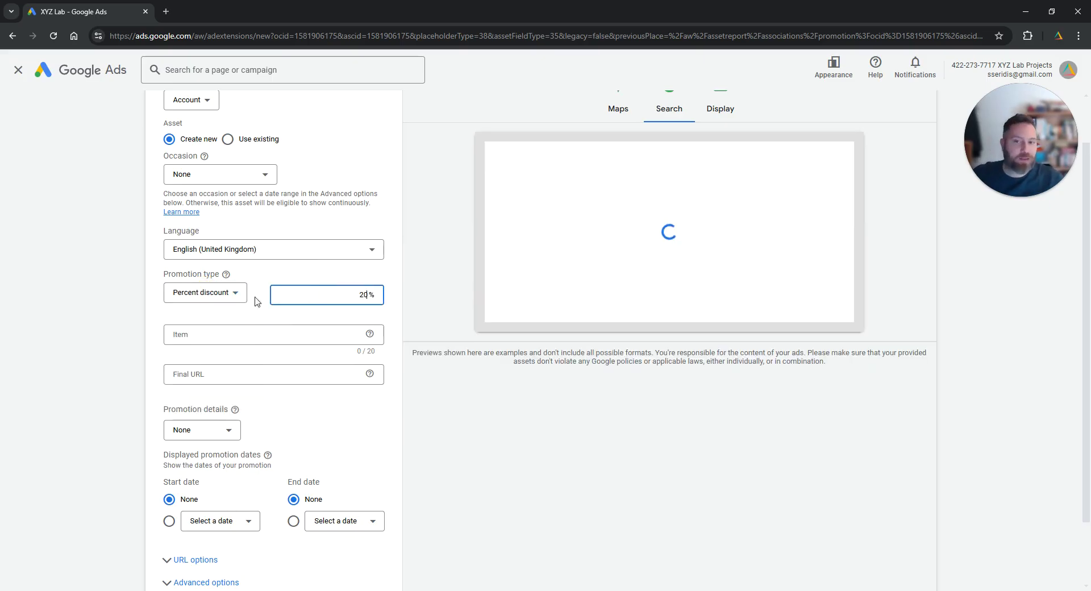
click(223, 300)
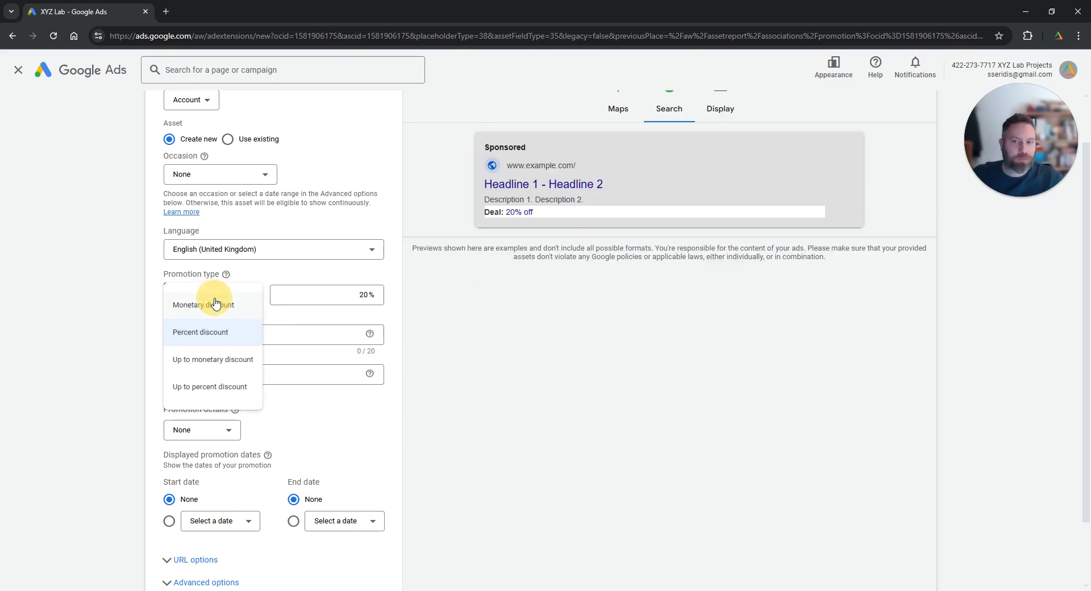
click(250, 387)
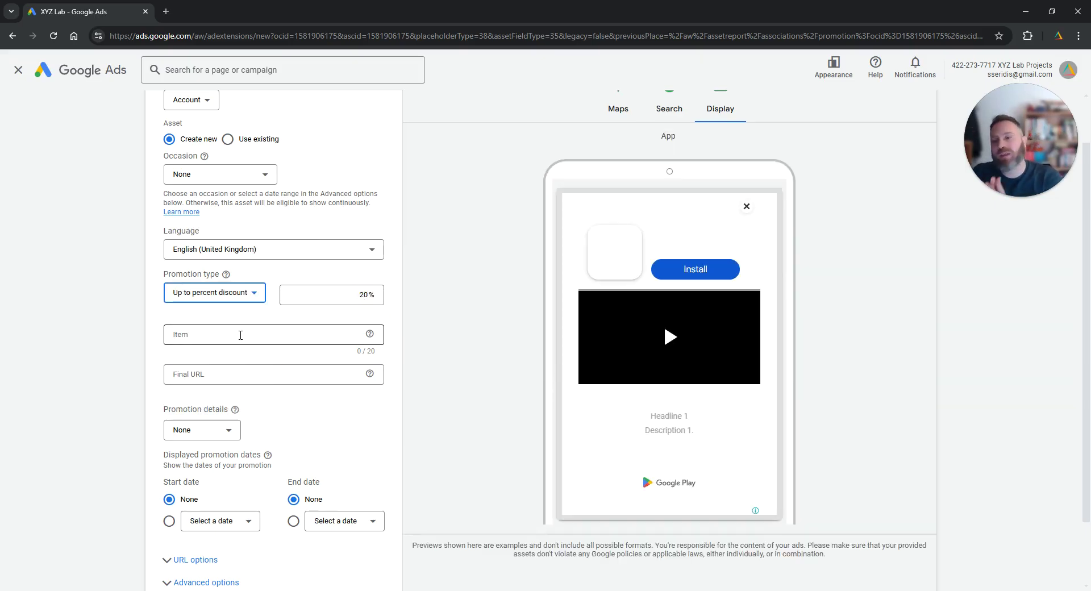
Step: Enter "This" as the promotion item and set the discount to 80%
click(240, 335)
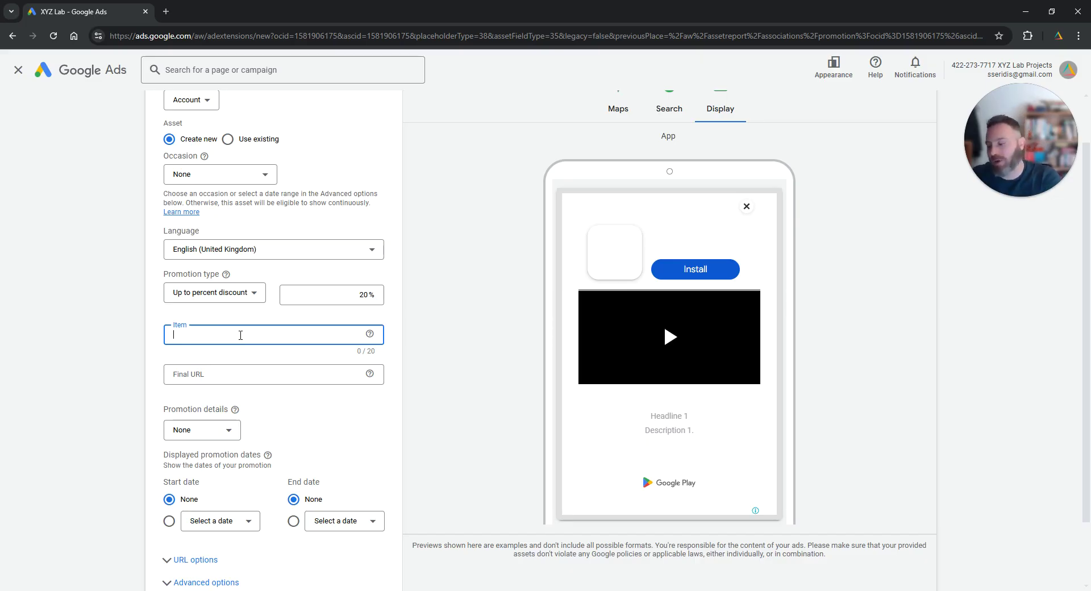
text(This)
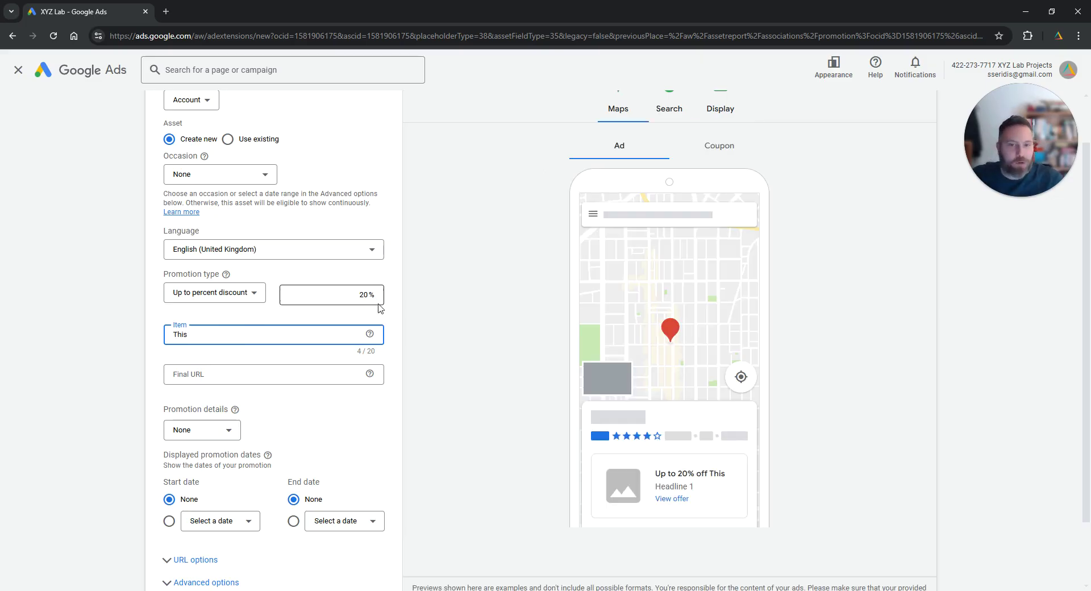
click(363, 294)
key(BackSpace)
text(8)
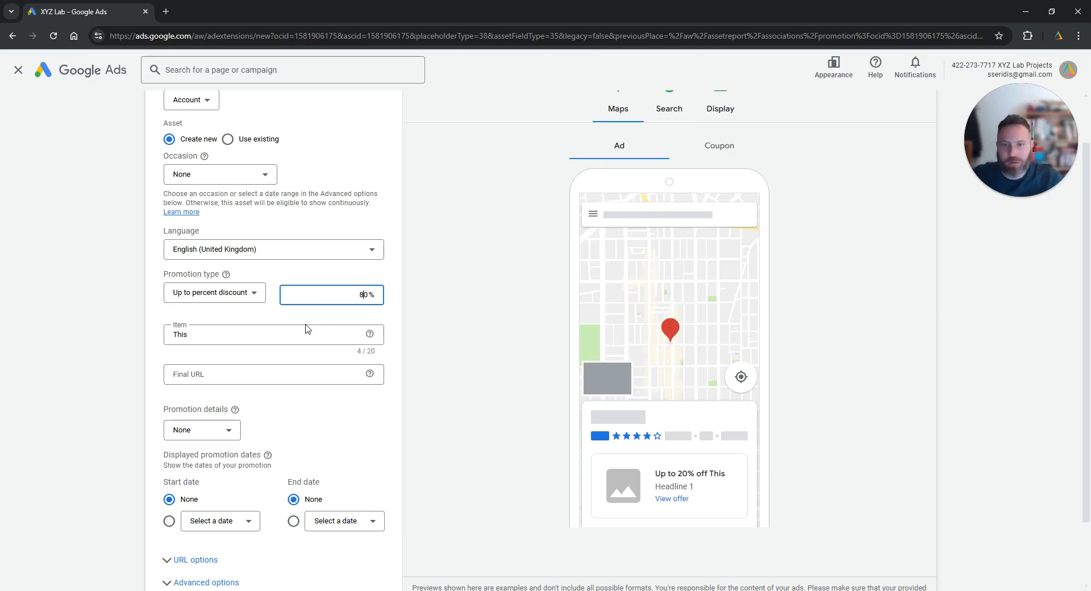
Step: Change the promotion's item text to "On this Item"
click(175, 335)
text(0n this Item)
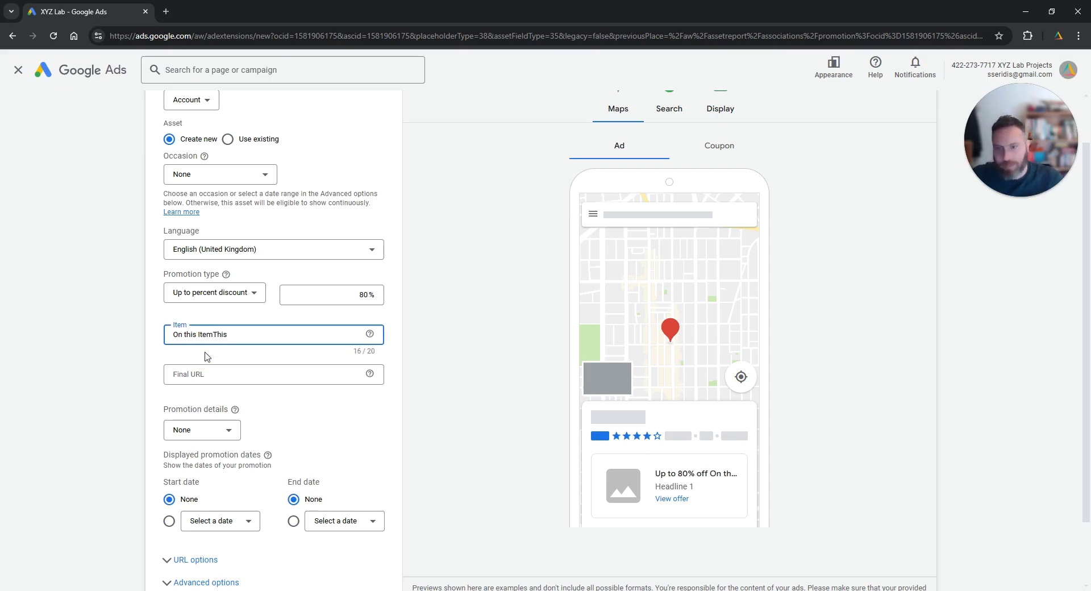
click(243, 336)
key(BackSpace)
key(BackSpace)
key(BackSpace)
key(BackSpace)
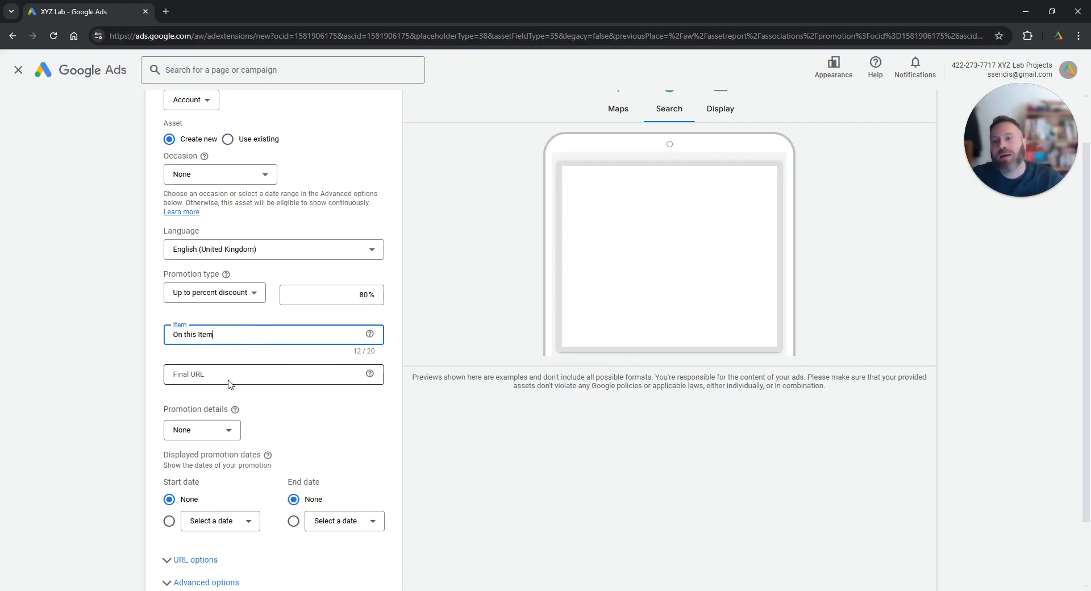
Step: Set the promotion details to Promo code and enter DSBF as the code
click(227, 374)
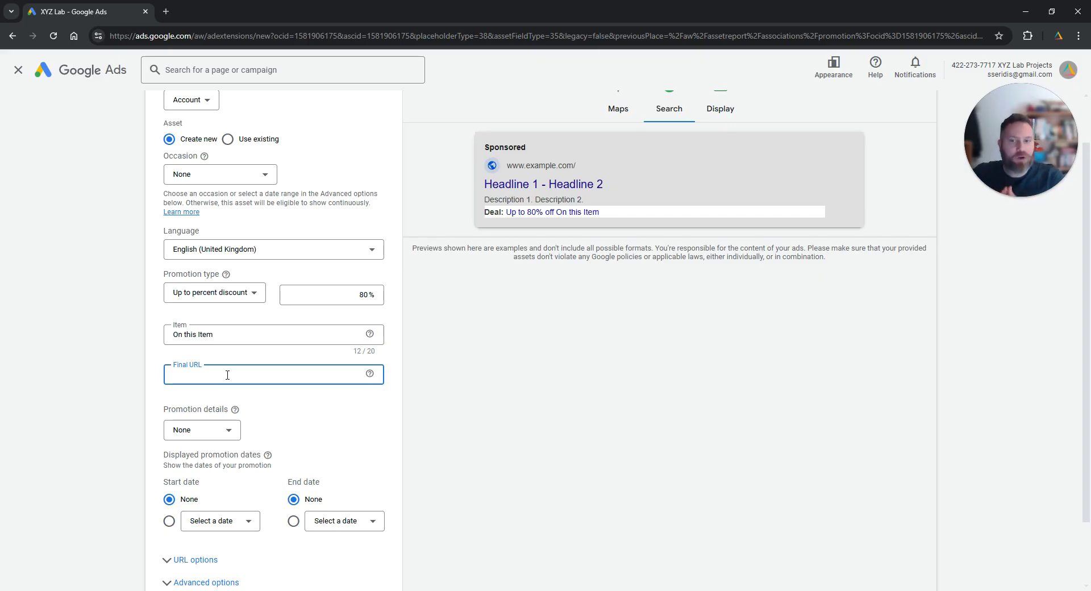
scroll(114, 438, down, 1)
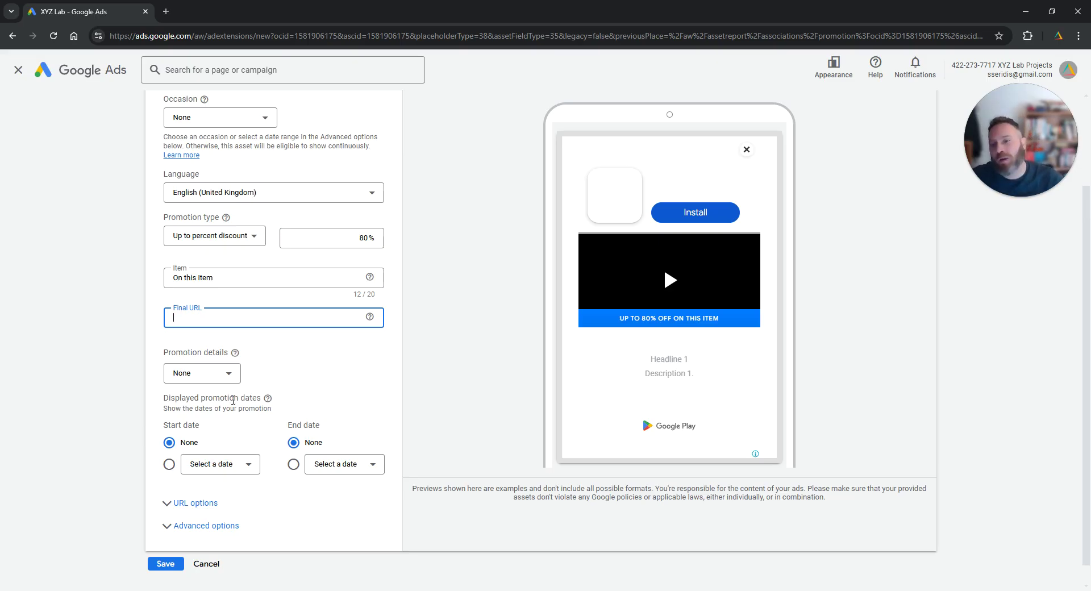
click(226, 374)
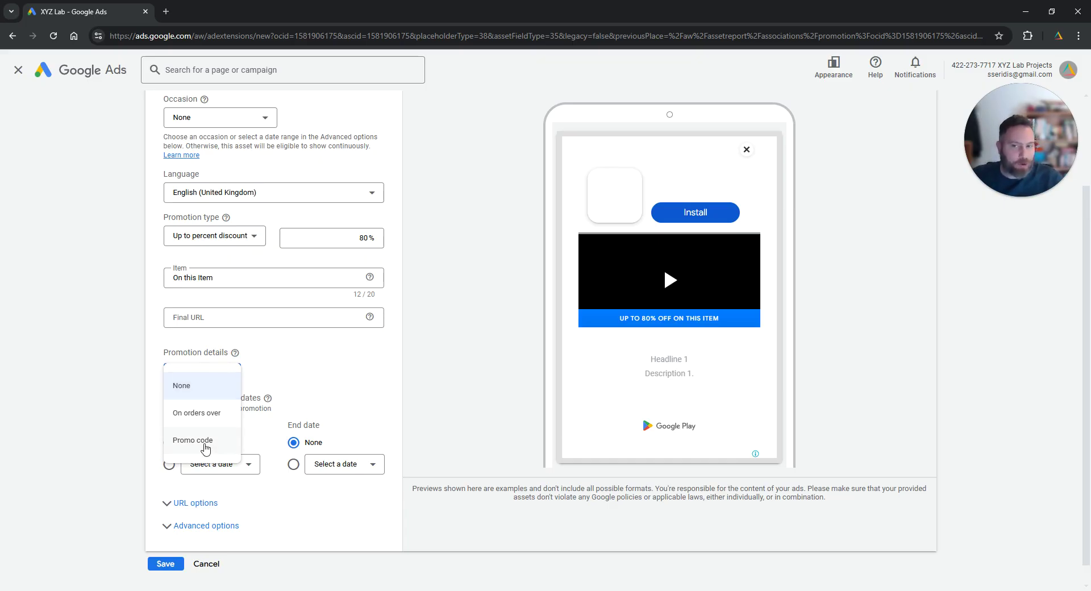
click(206, 445)
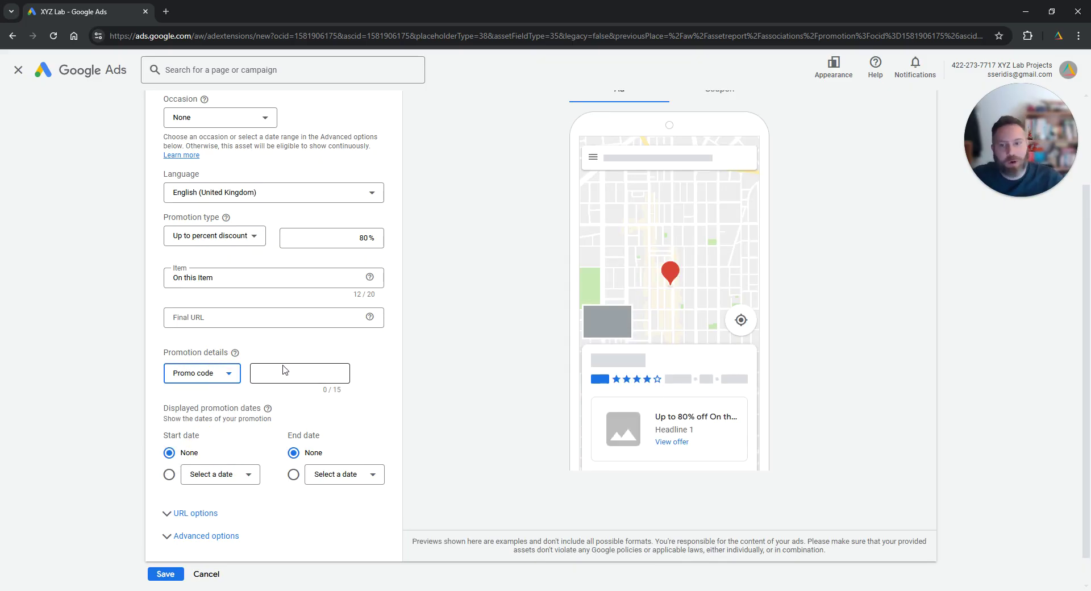
click(287, 374)
text(DSBF)
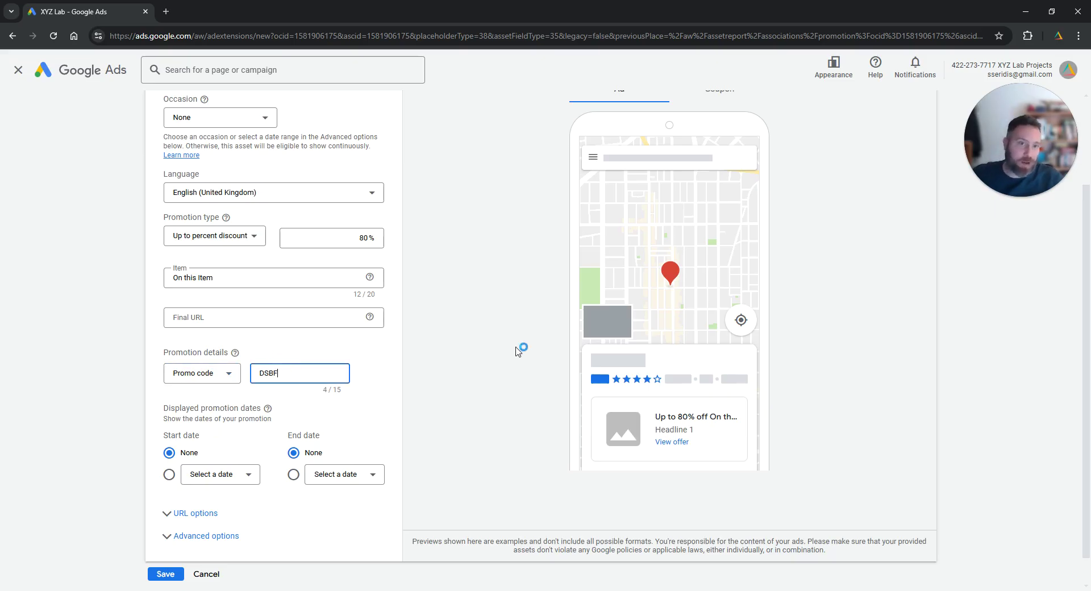
Step: Check the promo code in the ad preview and set the promotion details back to None
scroll(517, 351, up, 1)
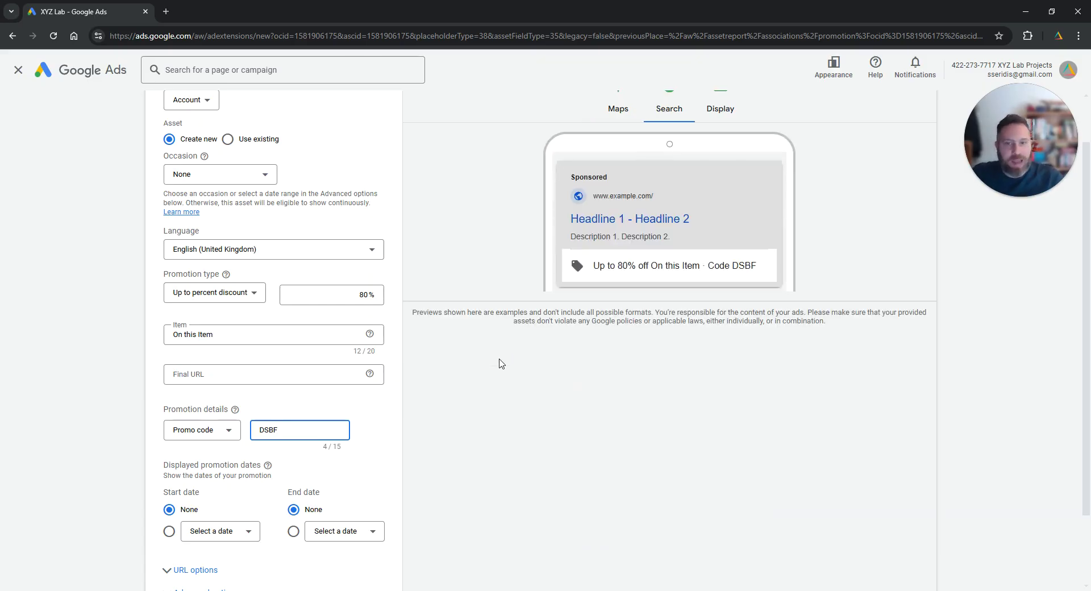
click(740, 269)
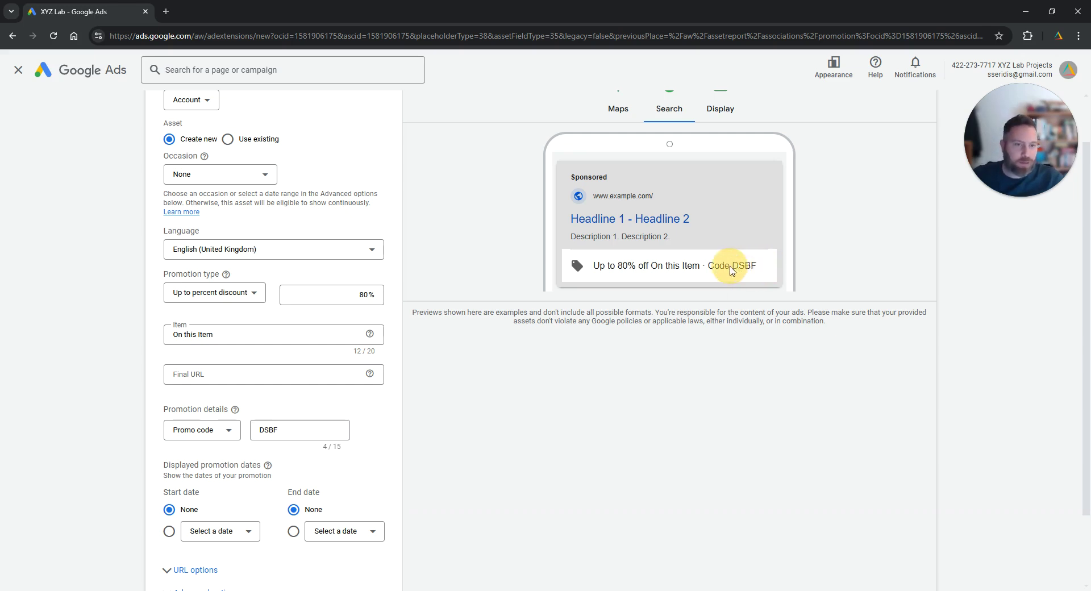
click(232, 436)
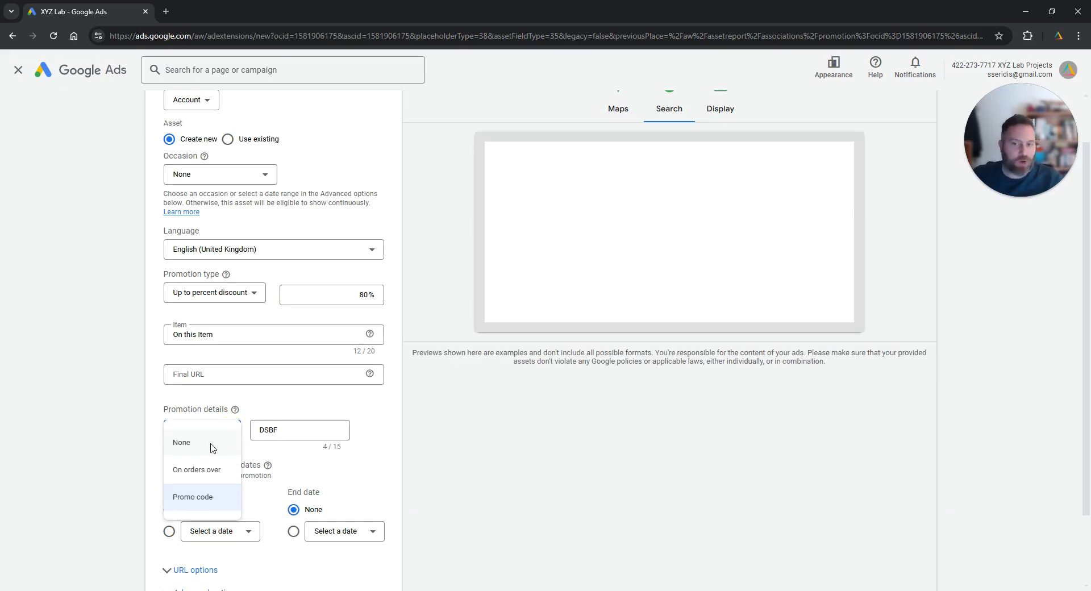
click(211, 445)
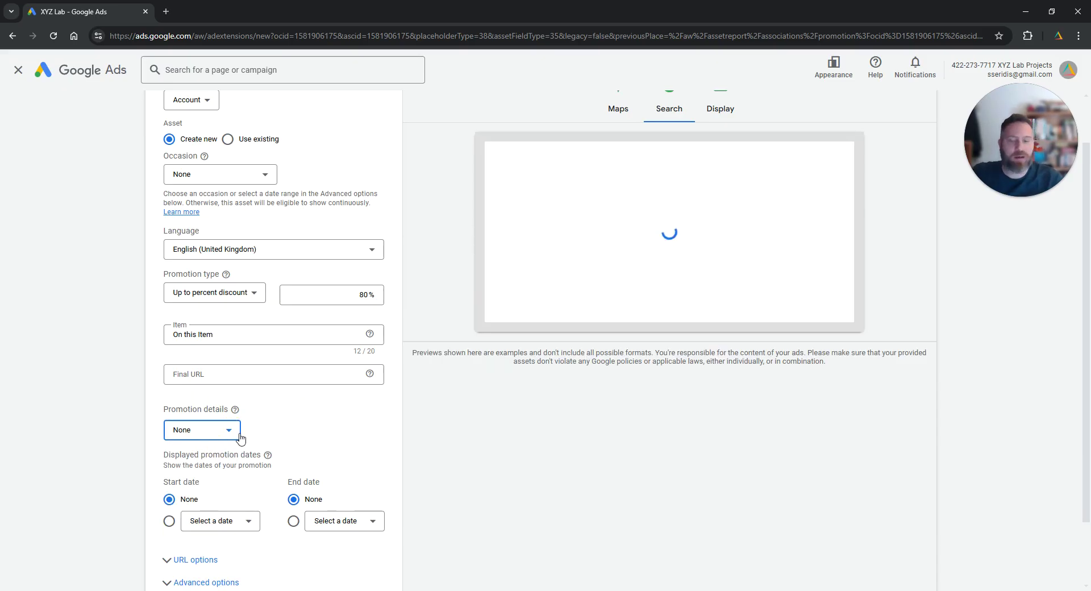
Step: Expand the promotion's advanced options and review the terms and conditions and asset scheduling fields
scroll(142, 427, down, 1)
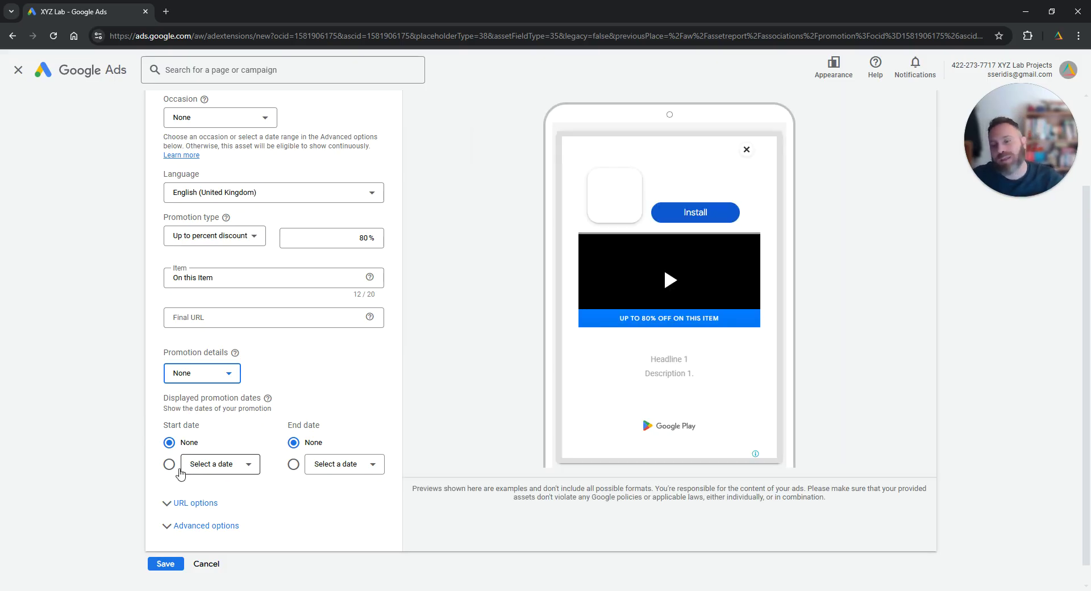
click(169, 525)
scroll(122, 439, down, 3)
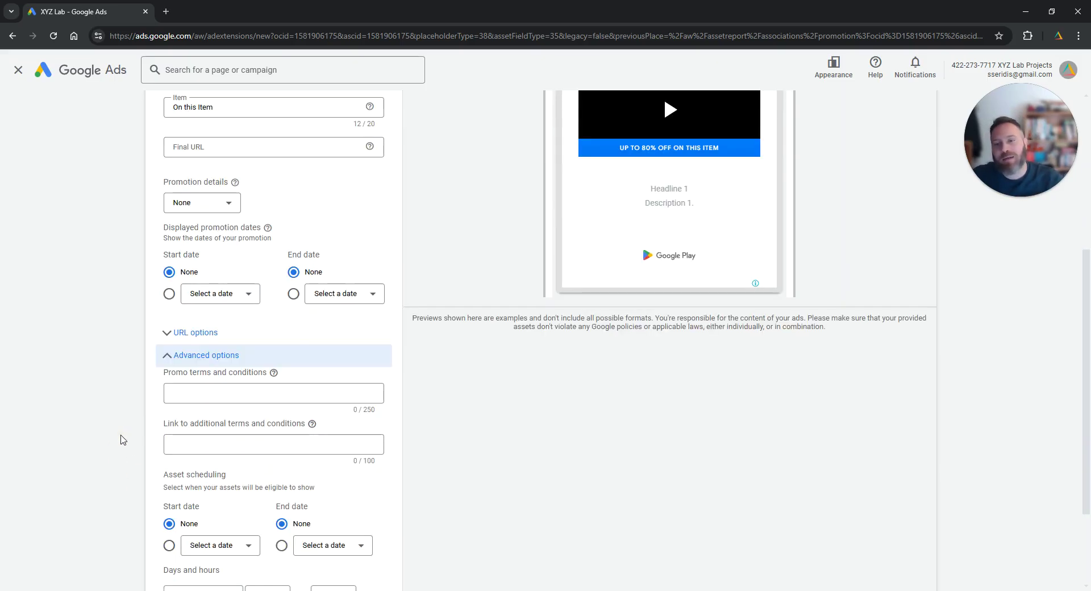
click(237, 394)
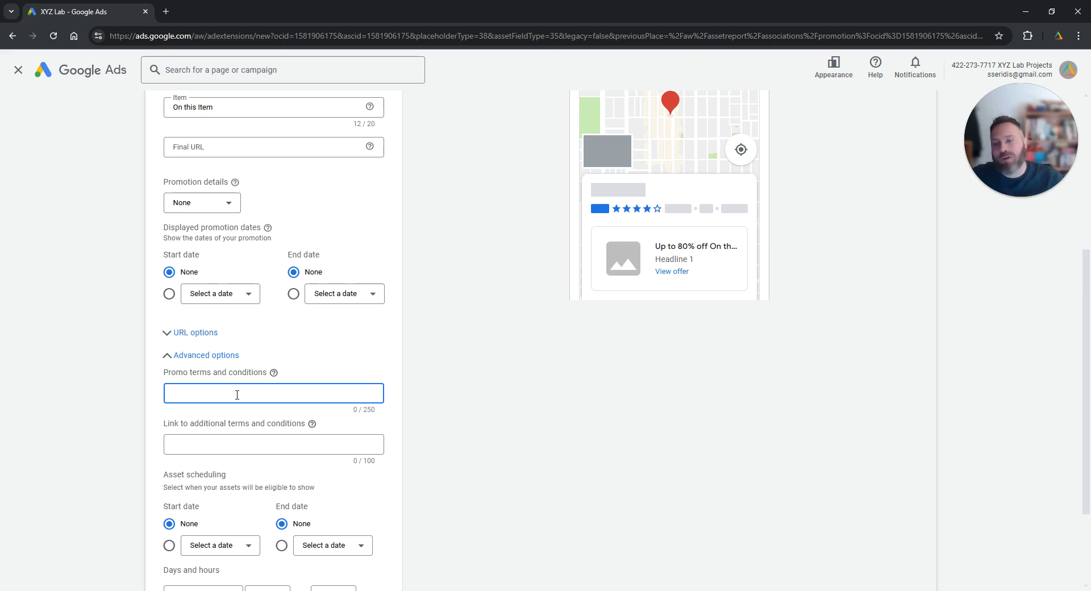
scroll(144, 458, down, 2)
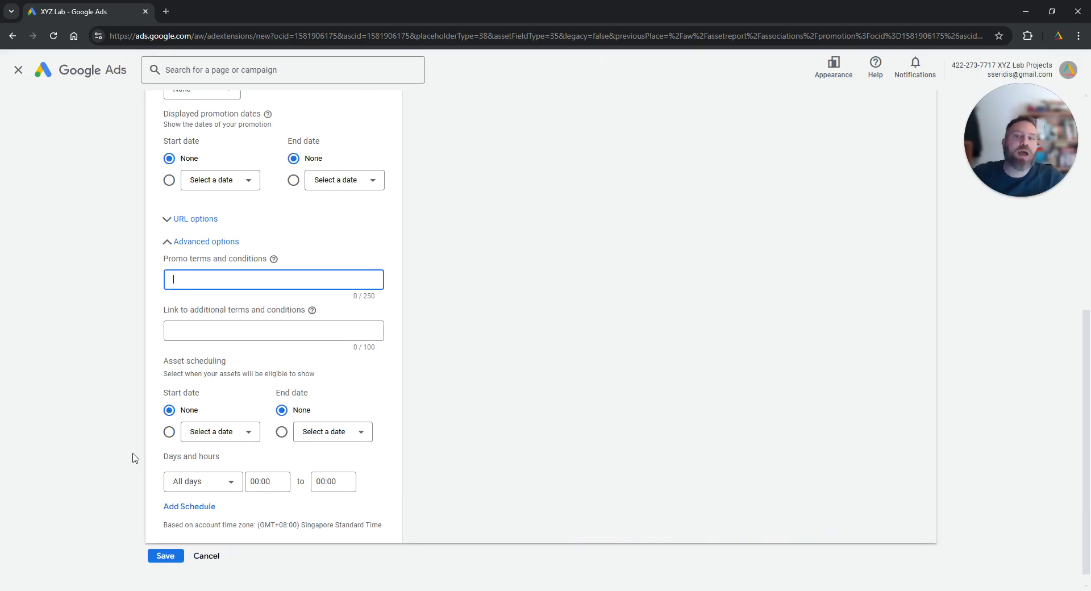
Step: Collapse and reopen the advanced options, and view the day choices for the asset schedule without changing them
click(167, 241)
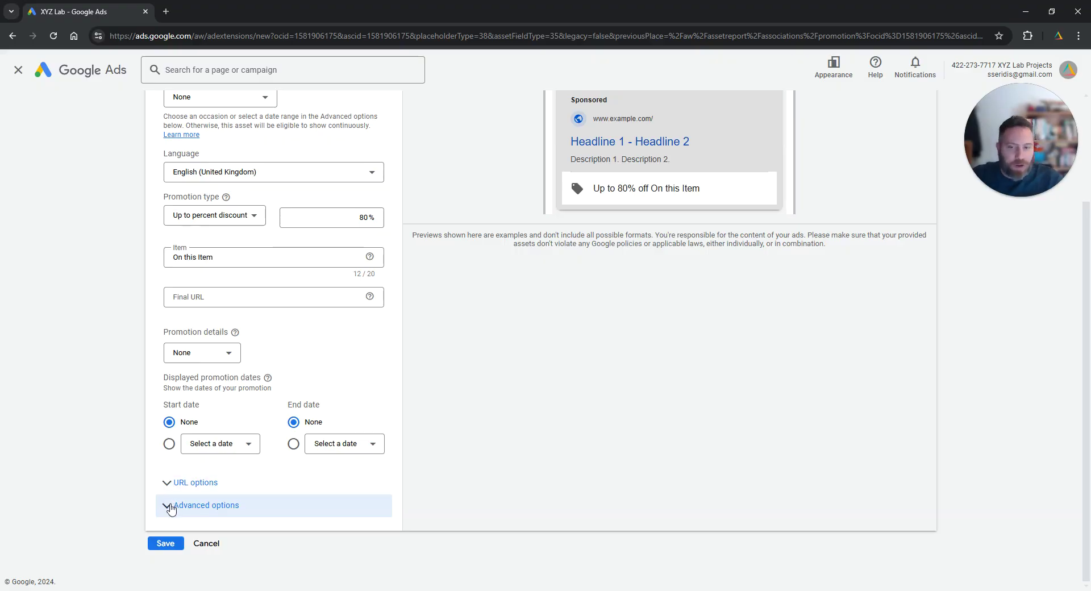
click(171, 506)
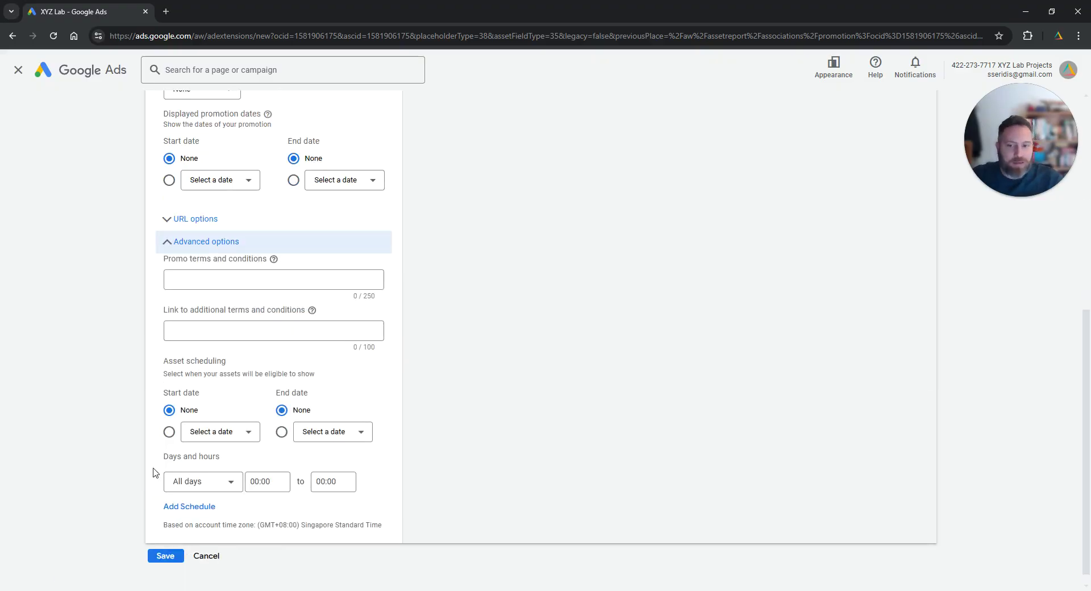
click(191, 486)
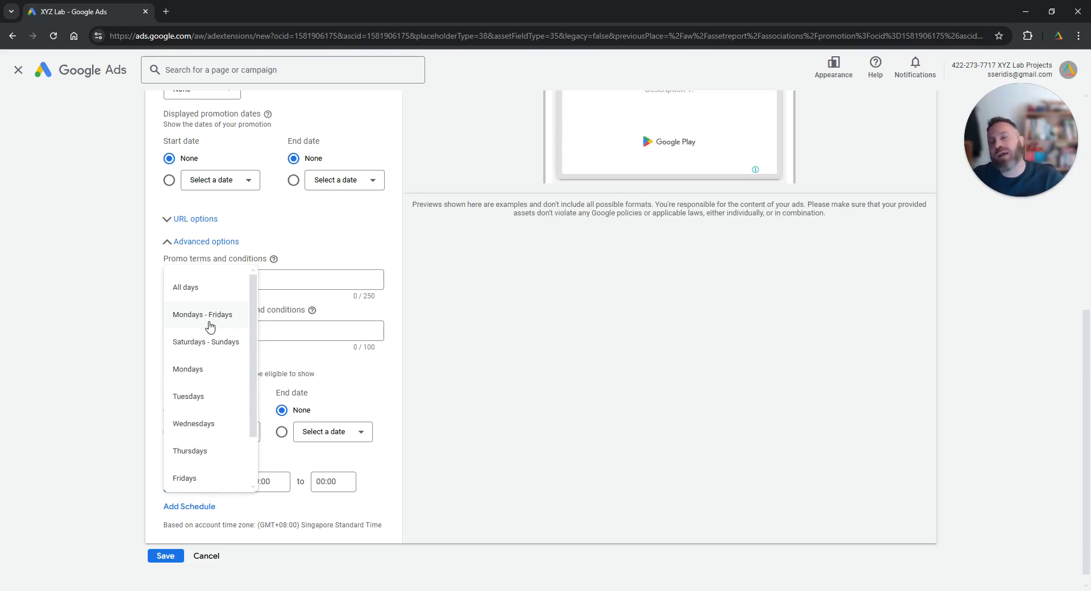
click(119, 325)
Step: Review the promotion form and view the levels it can be added to, keeping Account selected
scroll(135, 396, up, 5)
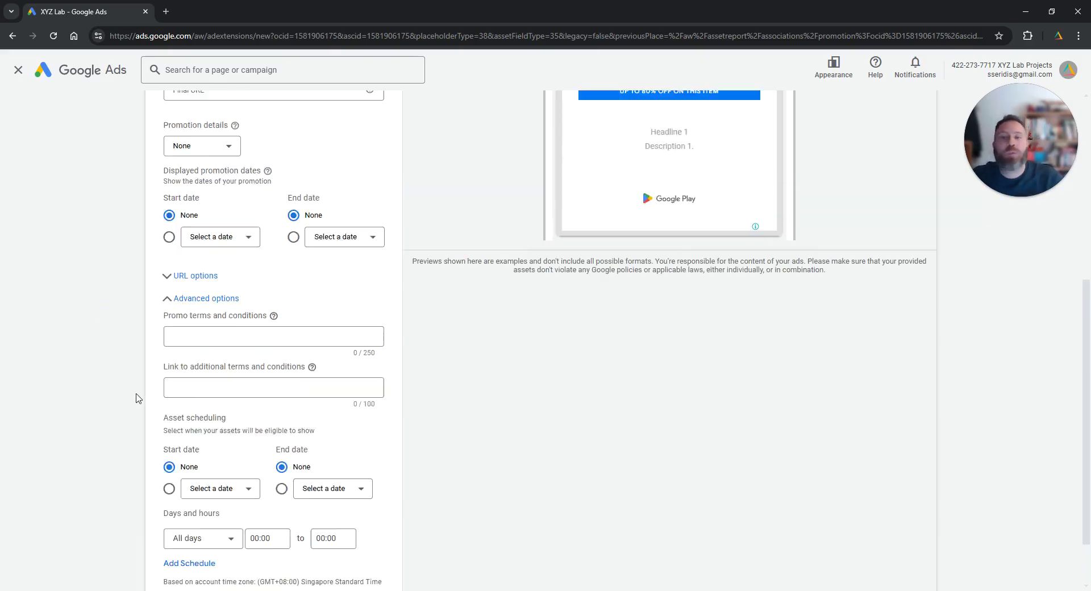
scroll(142, 401, up, 2)
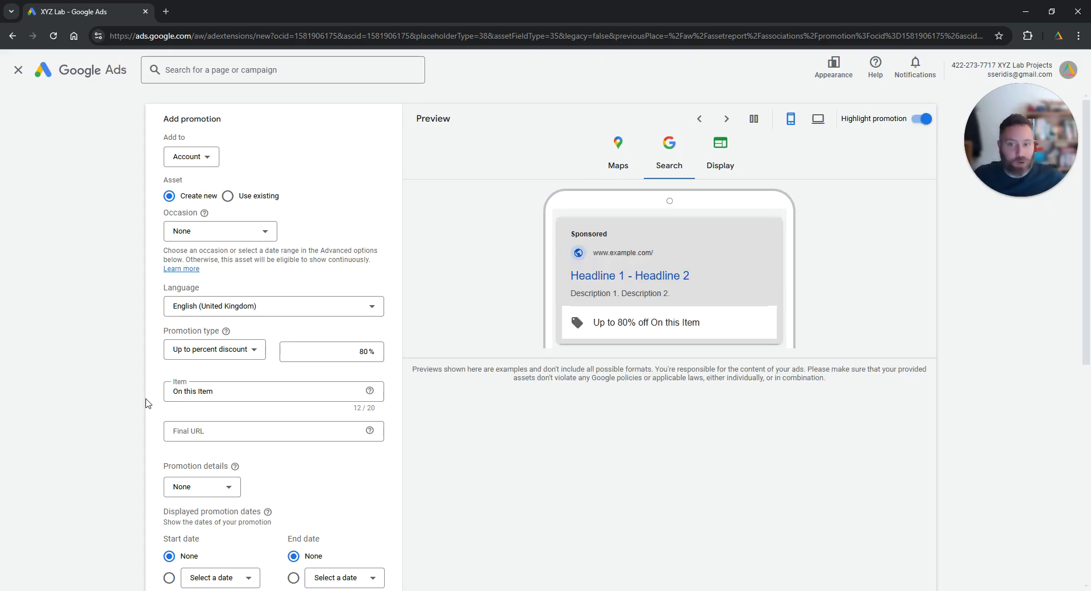
scroll(147, 403, down, 7)
scroll(145, 404, up, 7)
scroll(147, 405, up, 1)
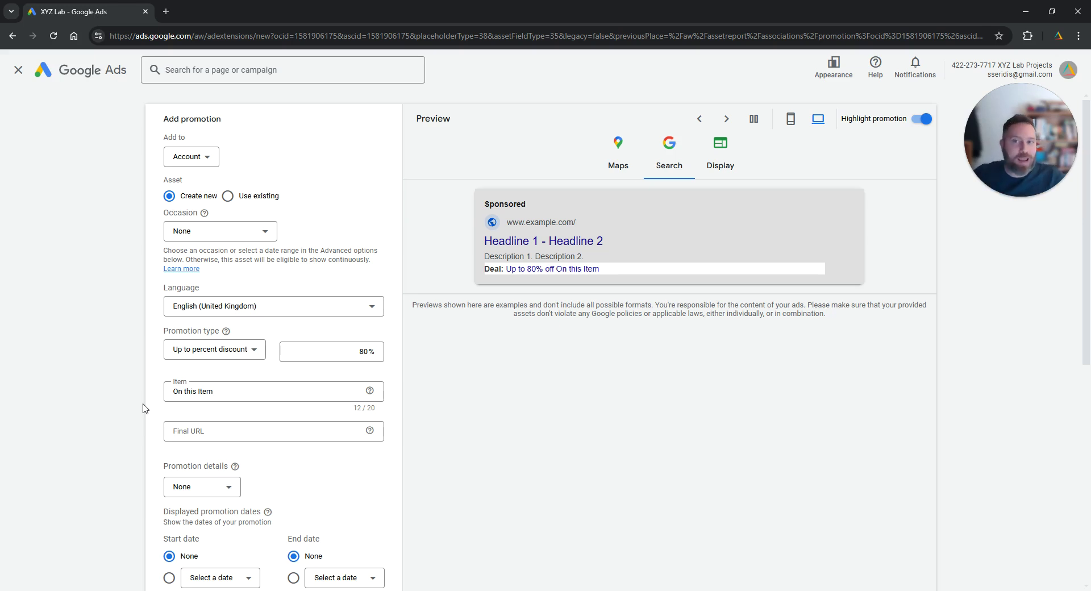
click(190, 160)
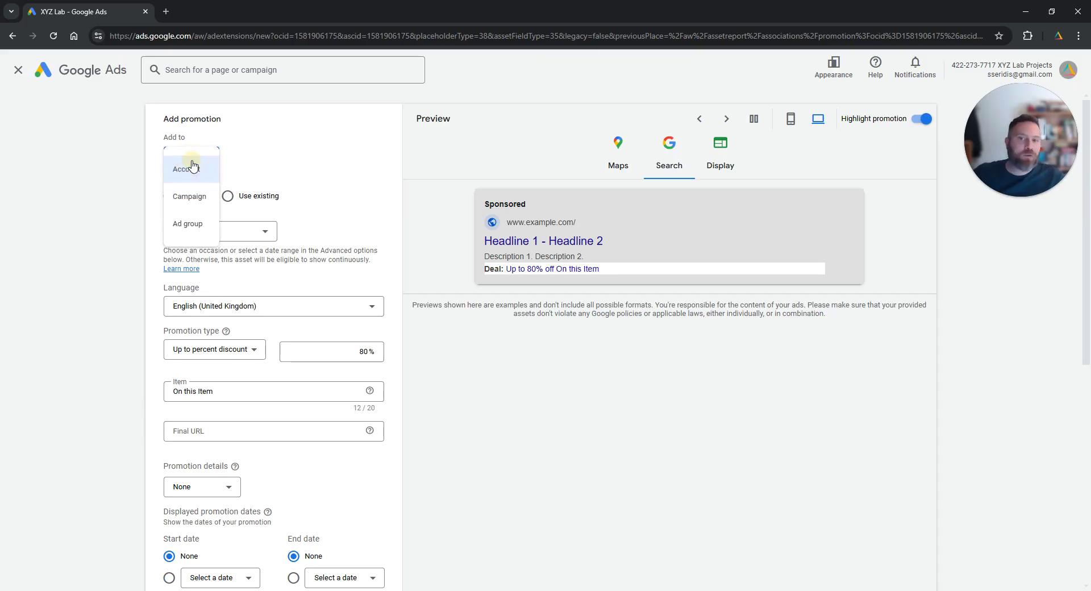
click(127, 198)
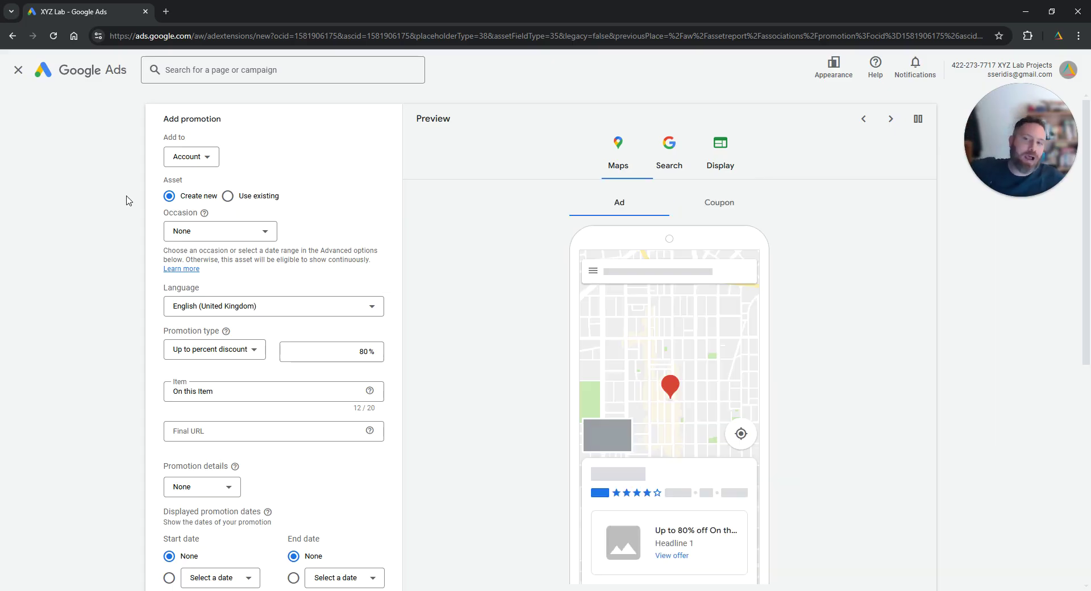
scroll(126, 200, down, 4)
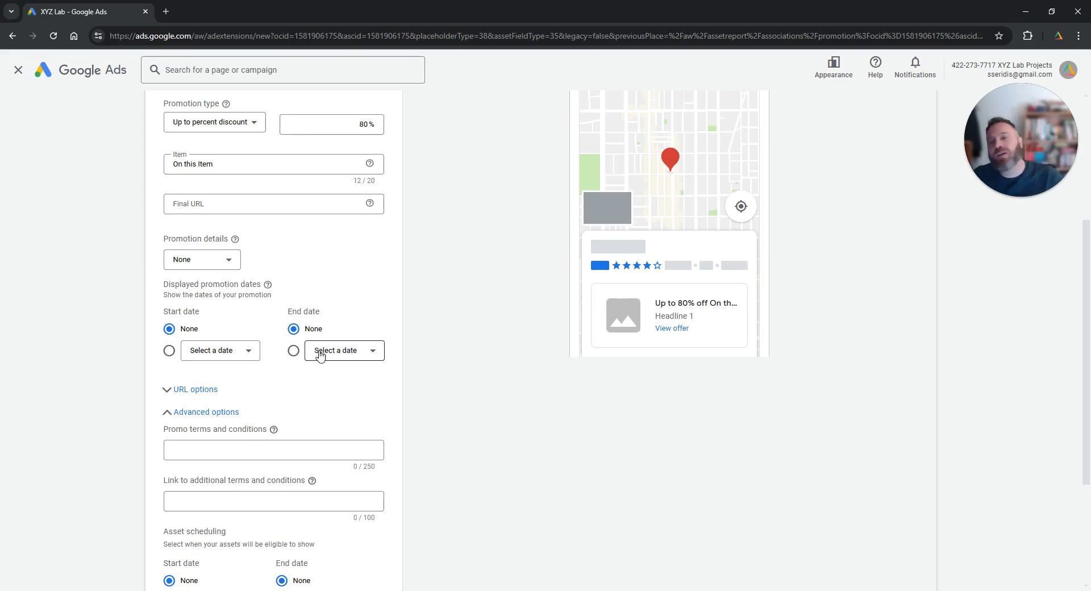
scroll(110, 372, up, 4)
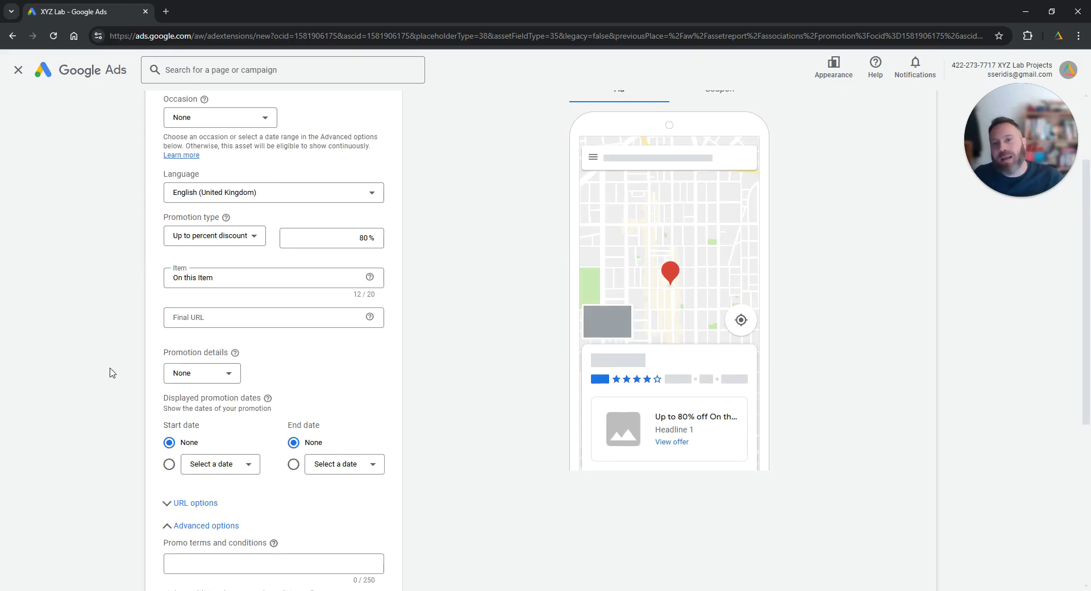